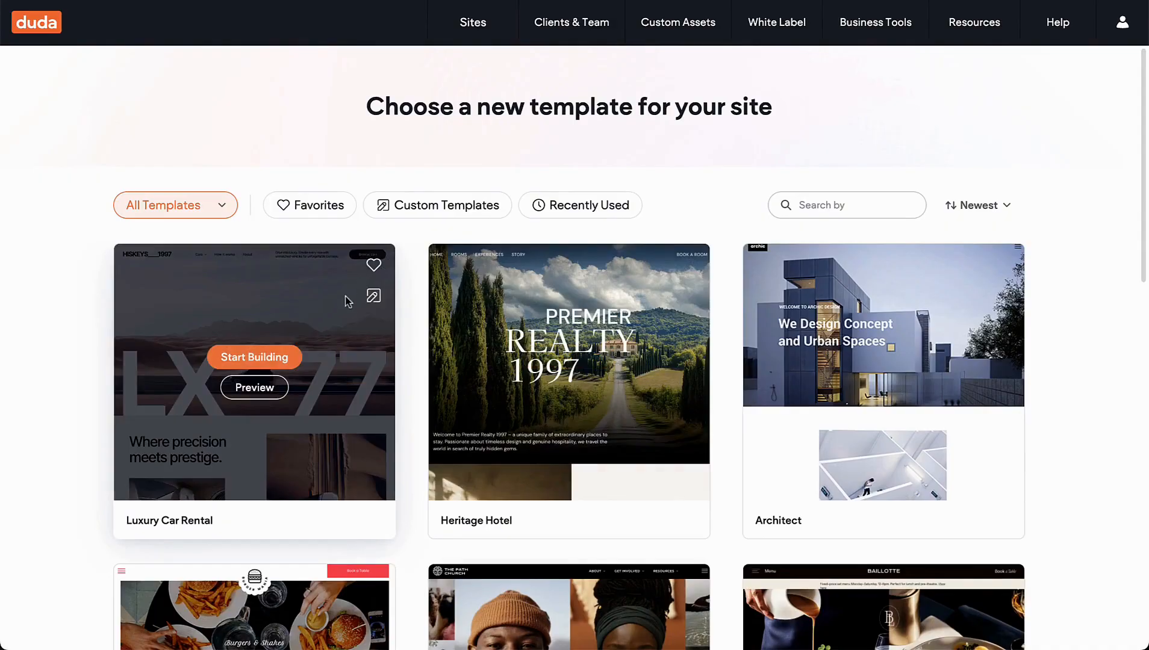
Create a site named "My first site" from the Luxury Car Rental template
{"action": "left_click", "coordinate": [285, 354]}
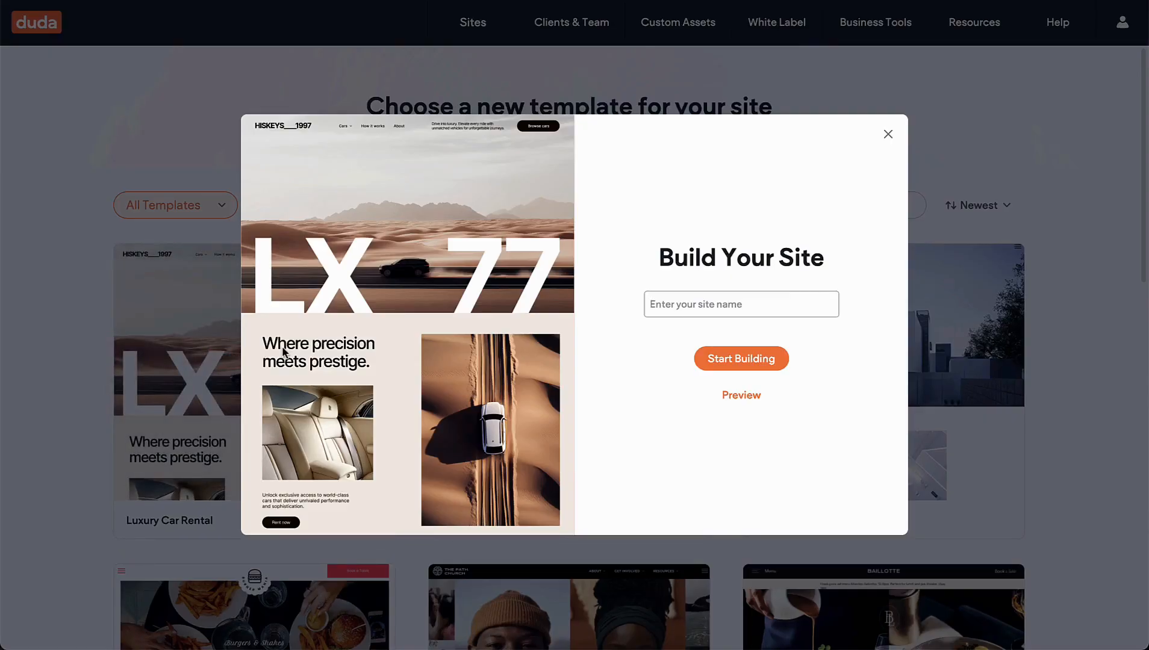
{"action": "type", "text": "My "}
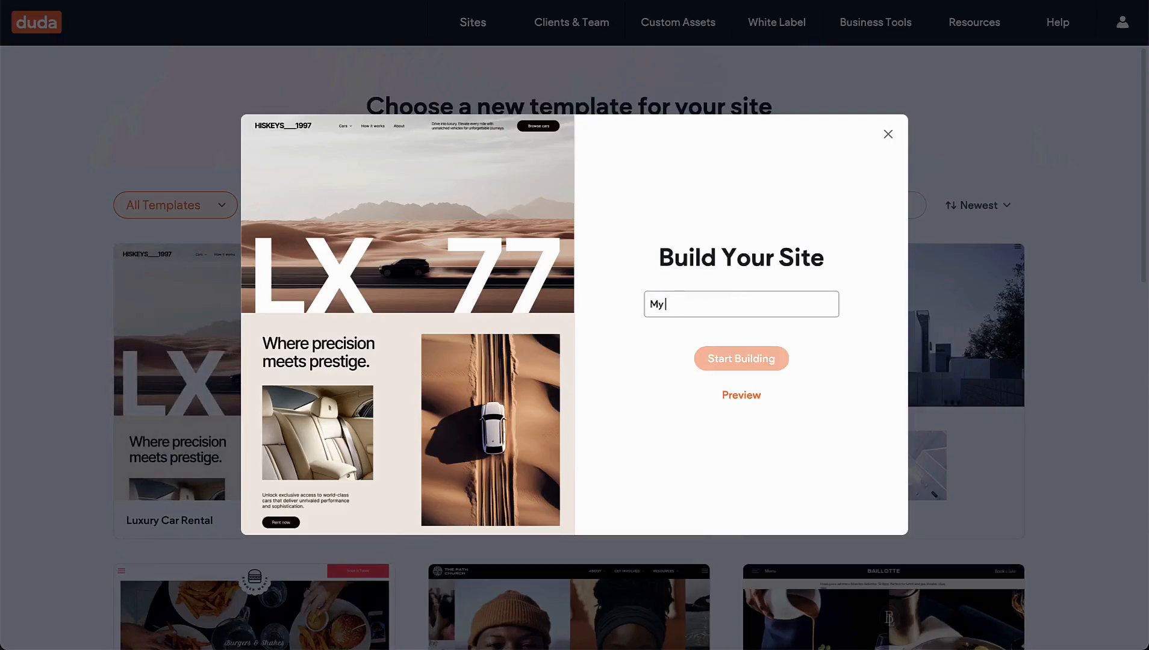
{"action": "type", "text": "first site"}
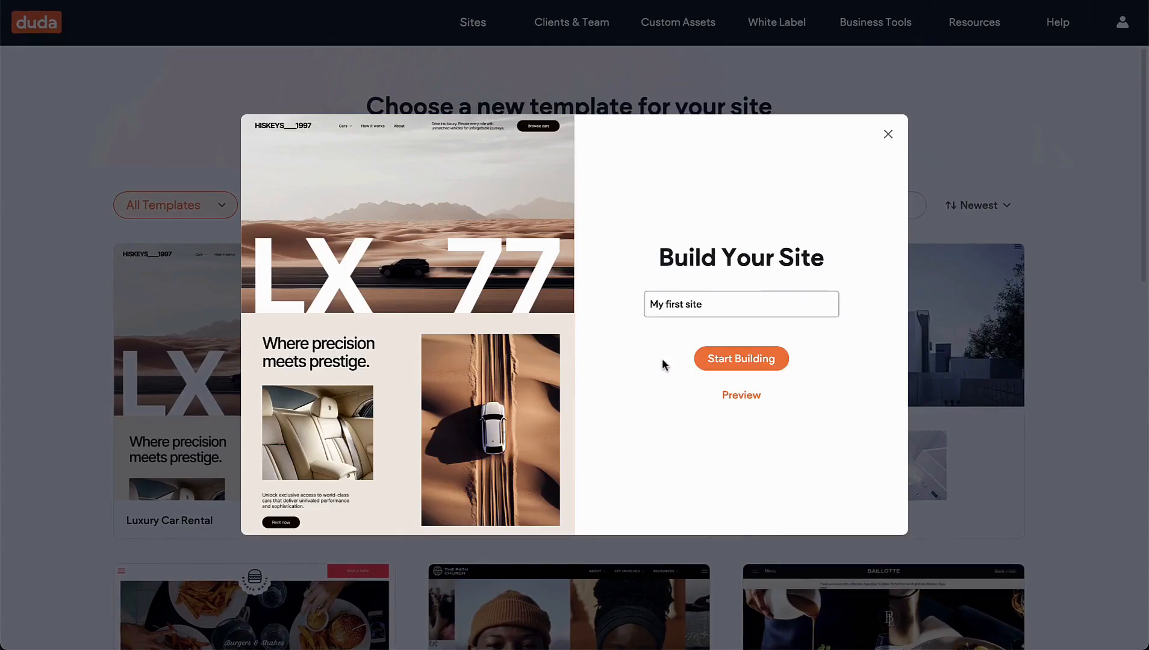
{"action": "left_click", "coordinate": [706, 365]}
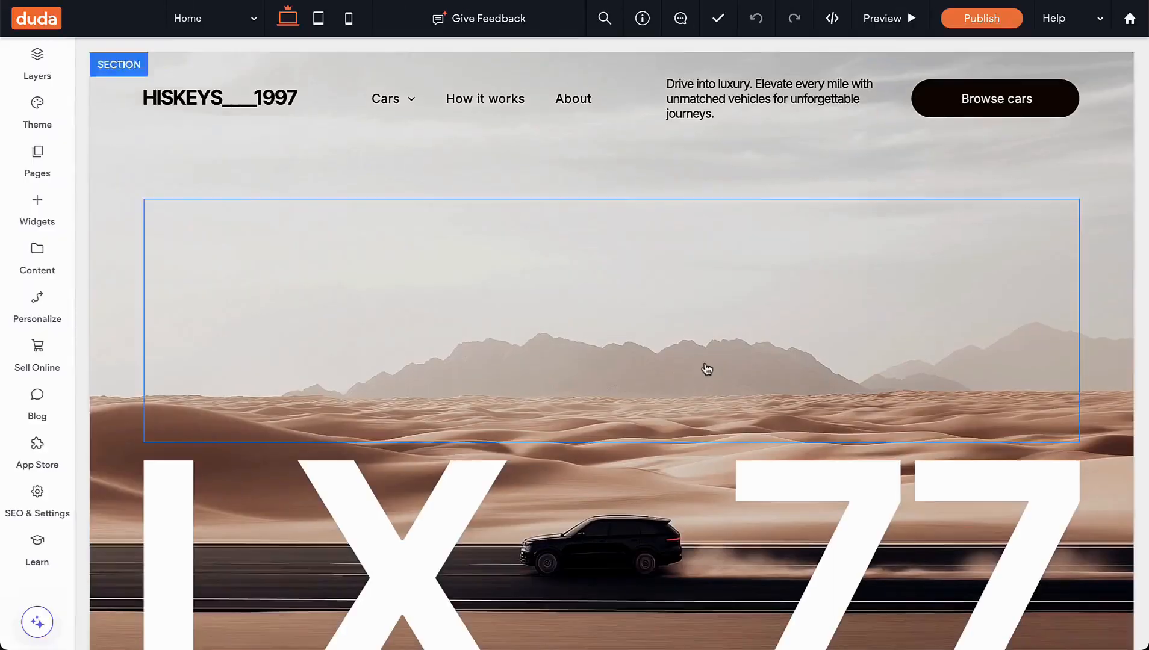
{"action": "scroll", "coordinate": [706, 364], "scroll_direction": "down", "scroll_amount": 5}
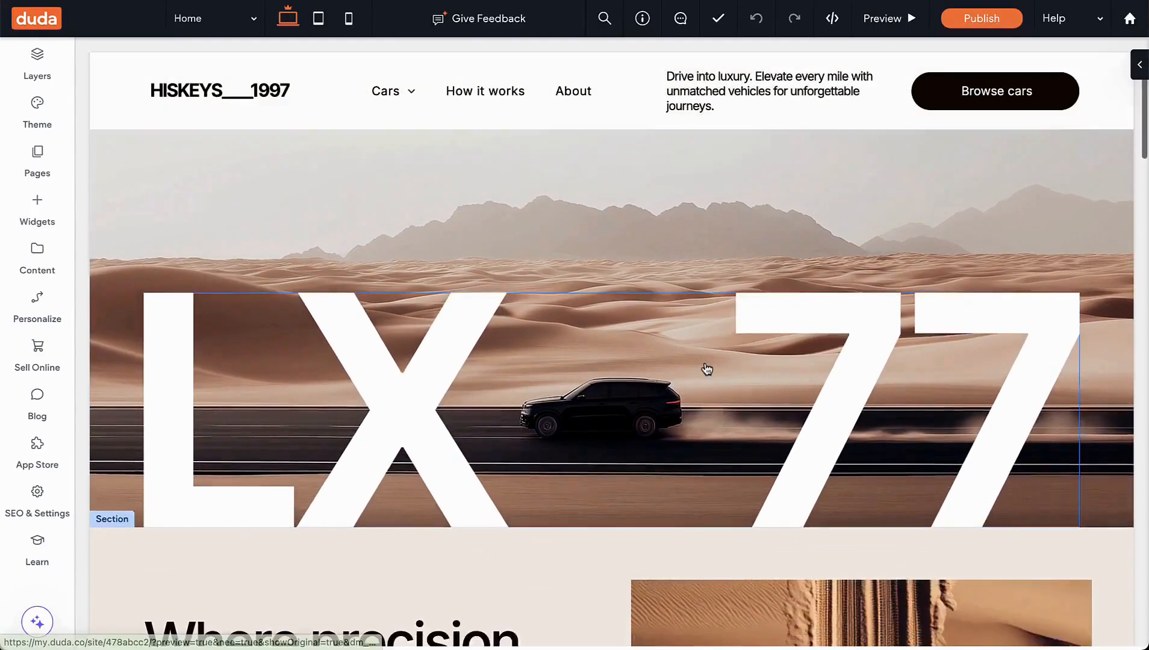
{"action": "scroll", "coordinate": [705, 365], "scroll_direction": "down", "scroll_amount": 5}
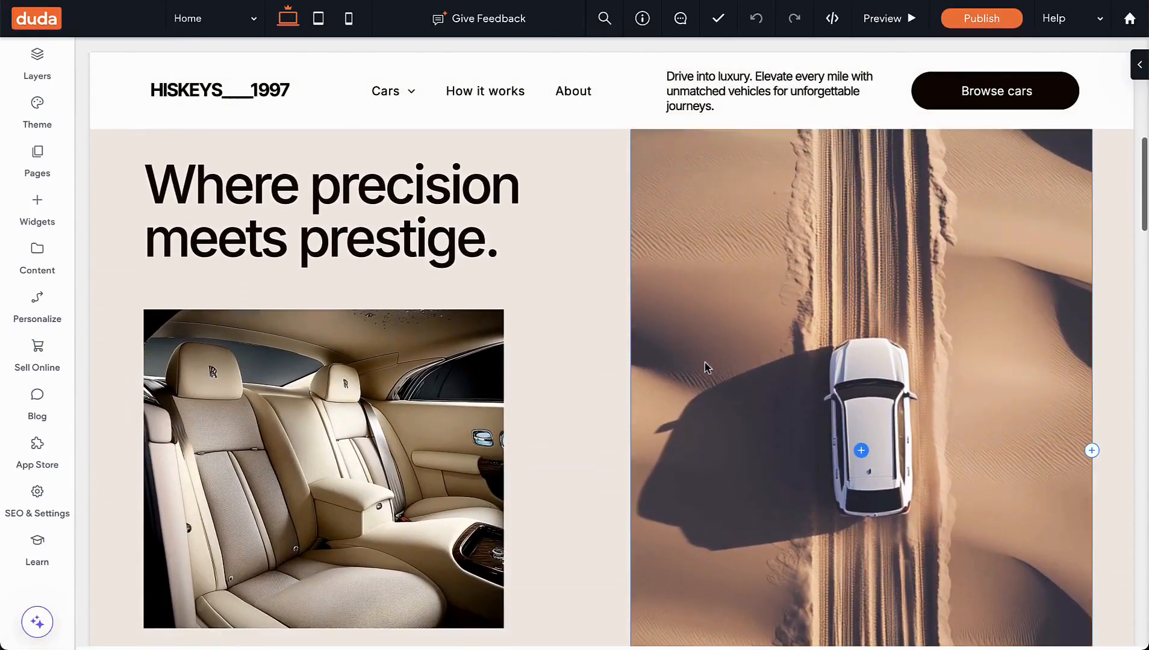
{"action": "scroll", "coordinate": [706, 367], "scroll_direction": "down", "scroll_amount": 2}
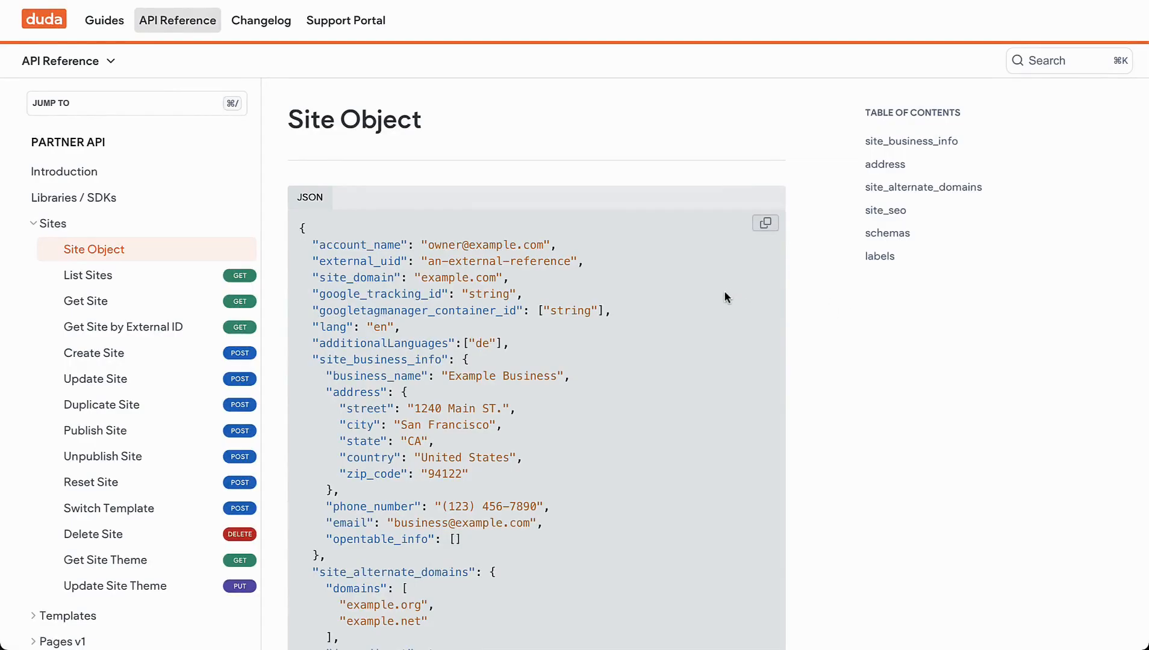
Examine the fields of the Site Object's JSON in the Duda API reference, from business info through site SEO, schemas and labels
{"action": "scroll", "coordinate": [725, 293], "scroll_direction": "down", "scroll_amount": 1}
{"action": "scroll", "coordinate": [725, 293], "scroll_direction": "down", "scroll_amount": 3}
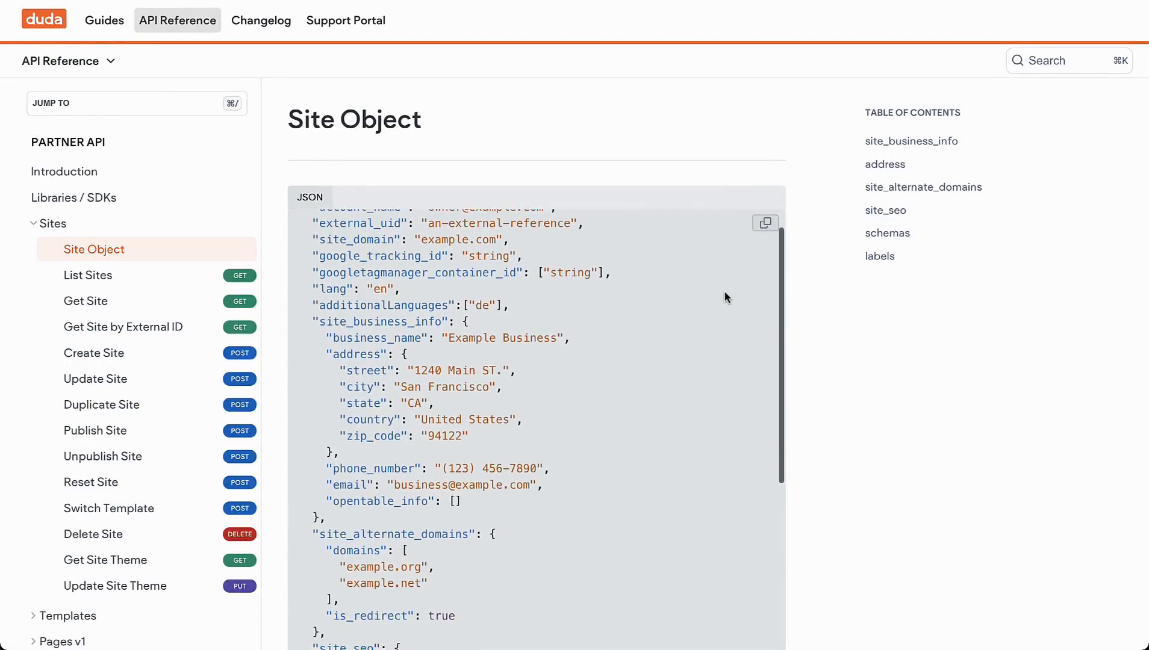
{"action": "scroll", "coordinate": [725, 293], "scroll_direction": "down", "scroll_amount": 4}
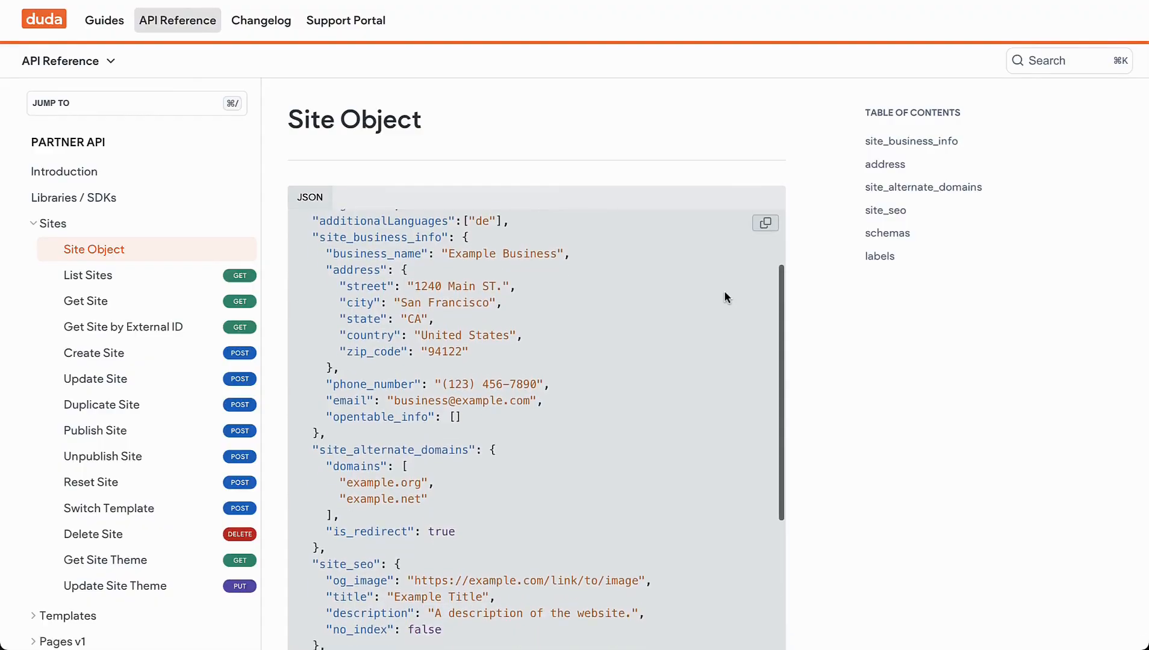
{"action": "scroll", "coordinate": [725, 293], "scroll_direction": "down", "scroll_amount": 4}
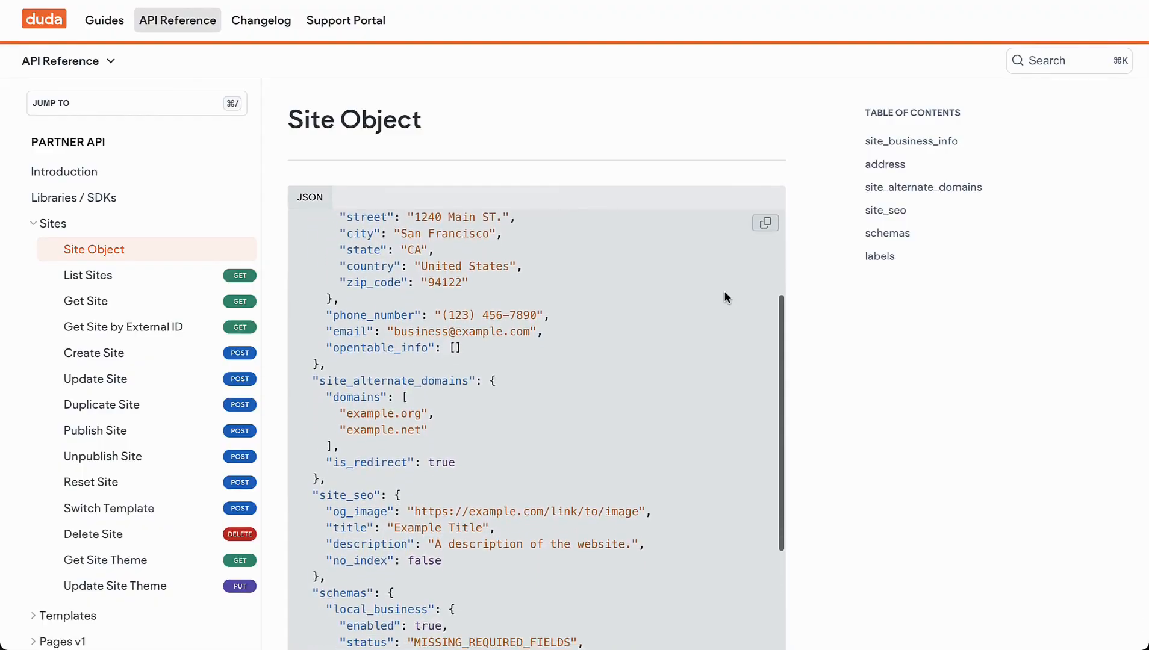
{"action": "scroll", "coordinate": [724, 293], "scroll_direction": "down", "scroll_amount": 4}
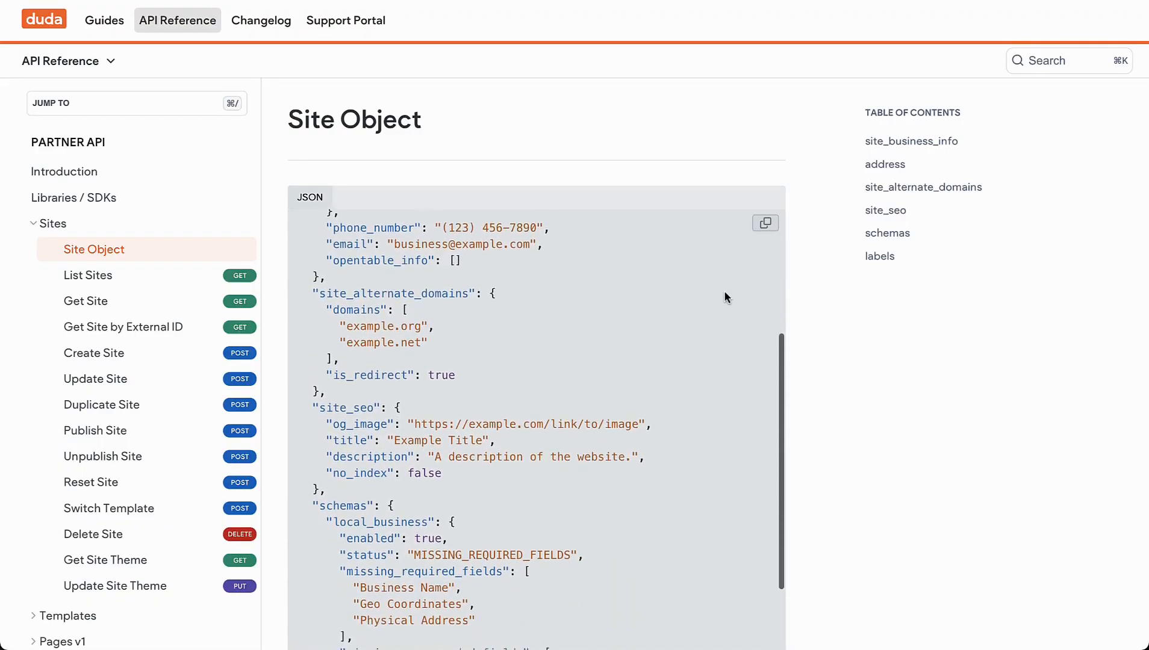
{"action": "scroll", "coordinate": [725, 293], "scroll_direction": "down", "scroll_amount": 5}
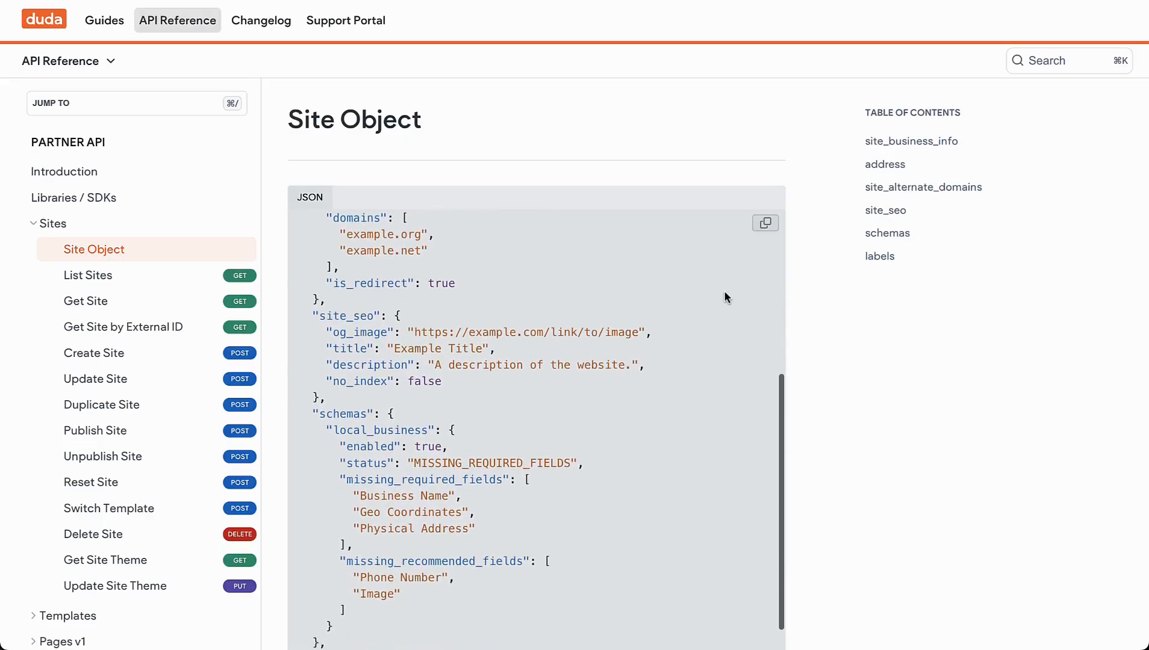
{"action": "scroll", "coordinate": [724, 296], "scroll_direction": "down", "scroll_amount": 5}
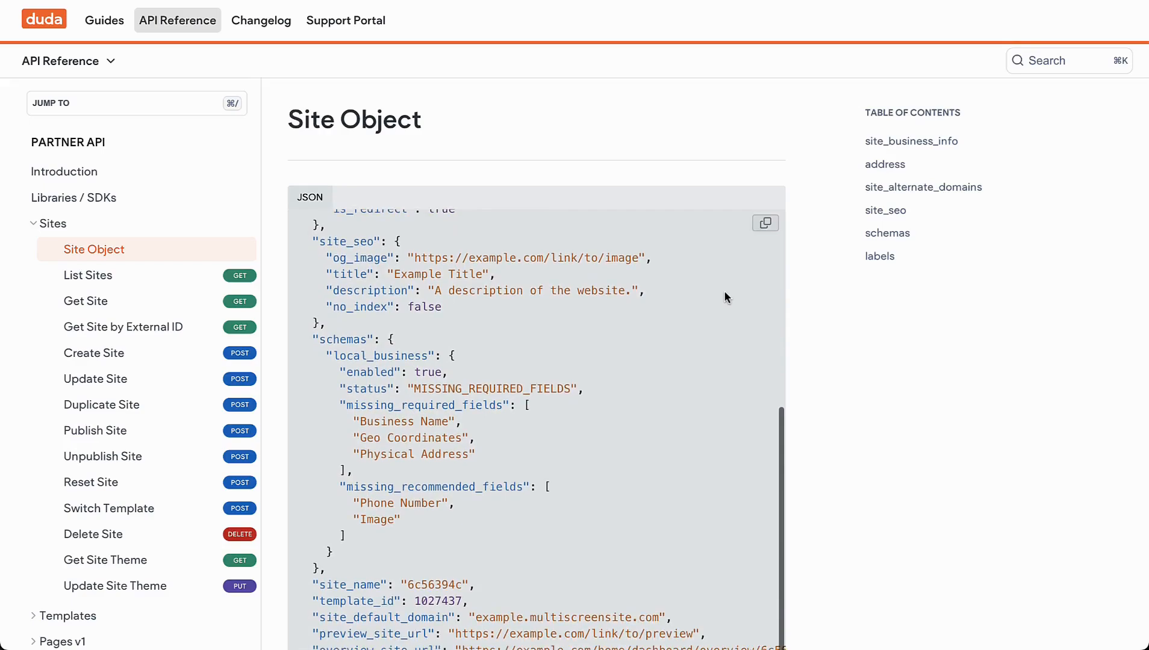
{"action": "scroll", "coordinate": [725, 295], "scroll_direction": "down", "scroll_amount": 6}
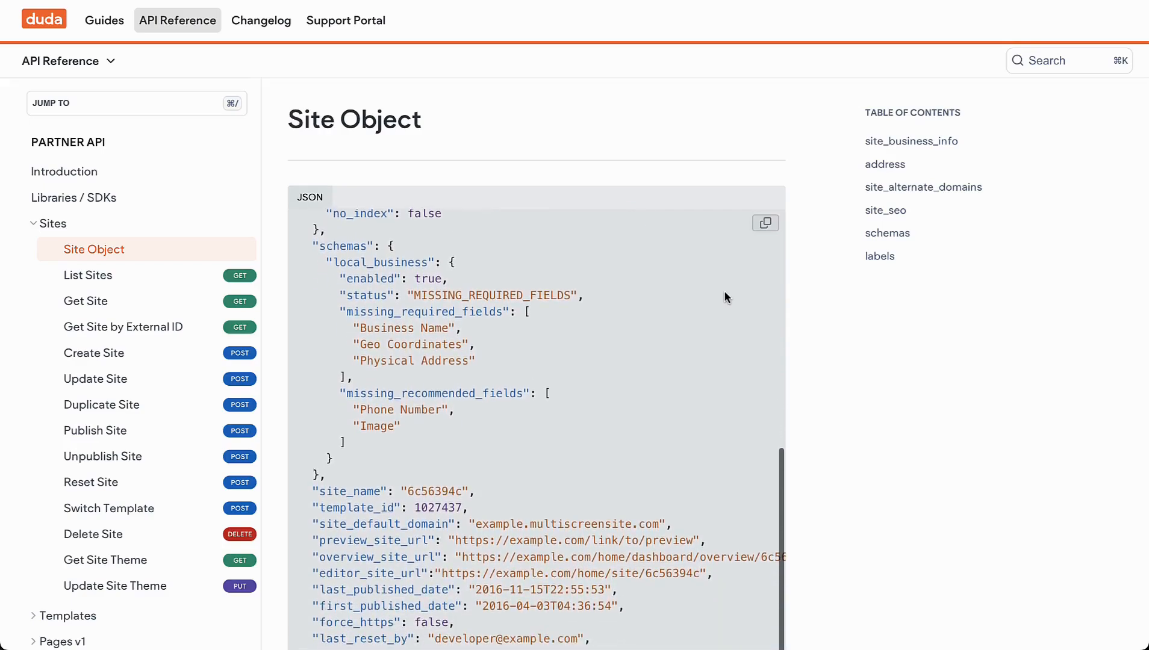
{"action": "scroll", "coordinate": [725, 295], "scroll_direction": "down", "scroll_amount": 4}
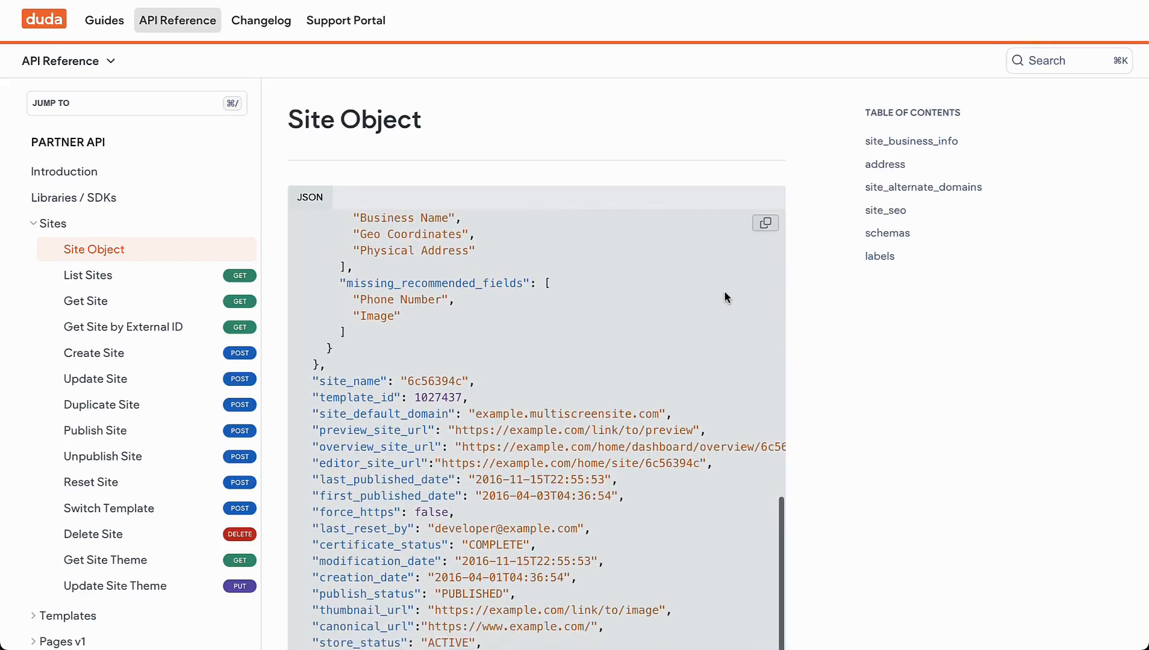
{"action": "scroll", "coordinate": [725, 297], "scroll_direction": "down", "scroll_amount": 2}
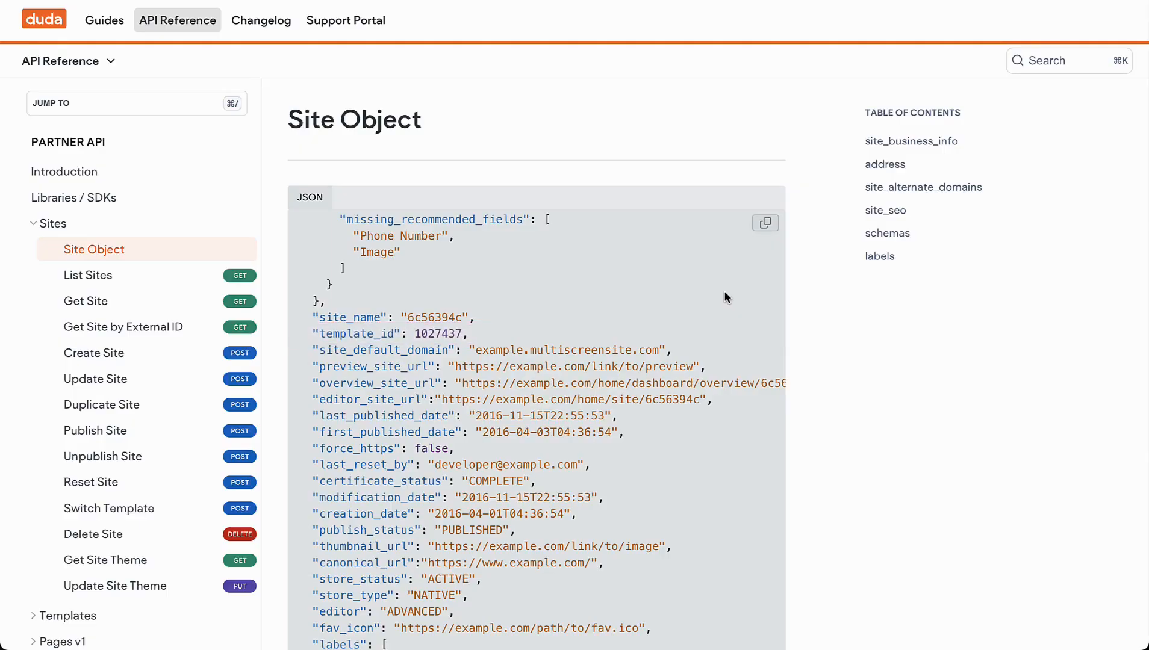
{"action": "scroll", "coordinate": [724, 295], "scroll_direction": "down", "scroll_amount": 3}
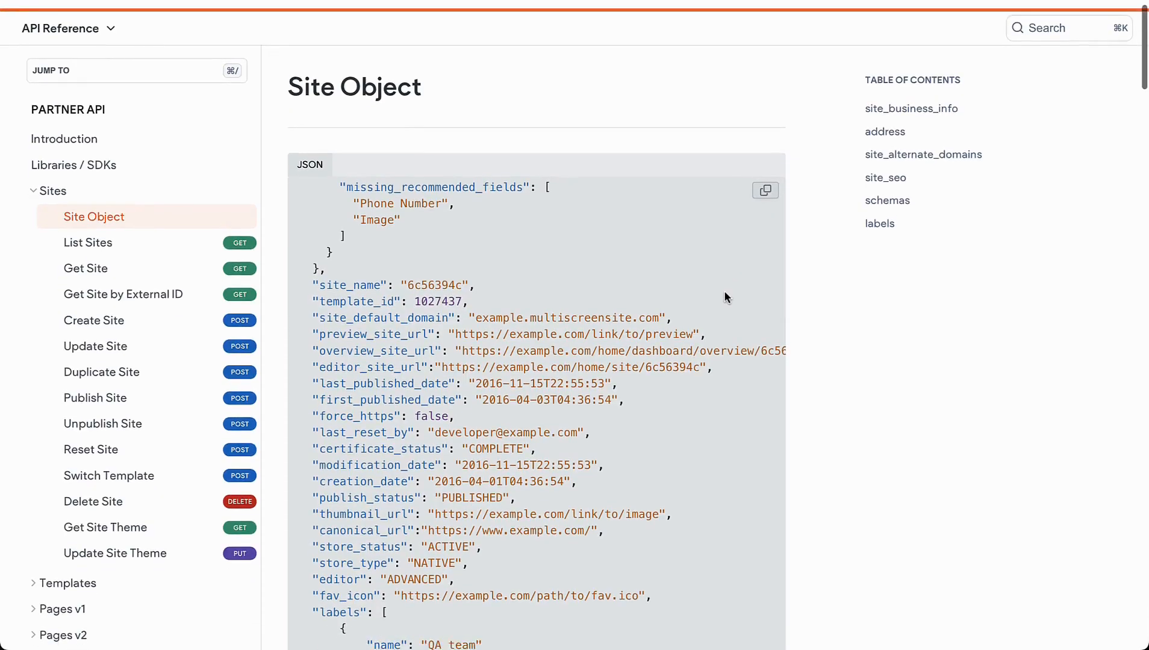
{"action": "scroll", "coordinate": [724, 295], "scroll_direction": "up", "scroll_amount": 1}
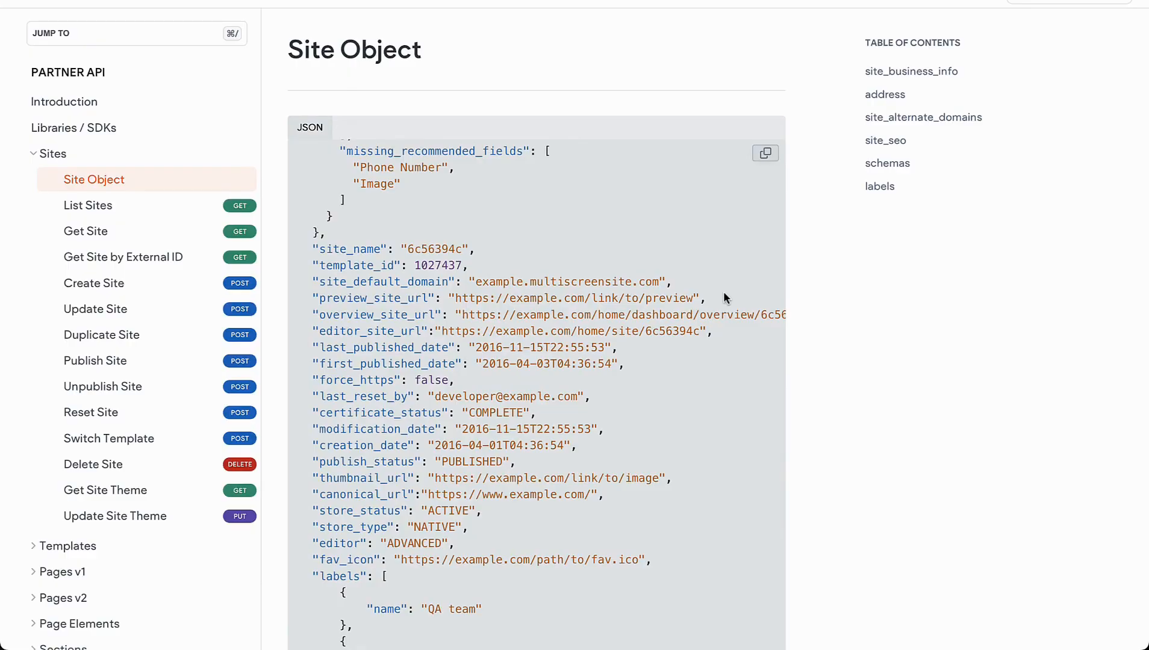
Open the Create Site endpoint reference, expand its site_data object and review the body parameters
{"action": "left_click", "coordinate": [174, 287]}
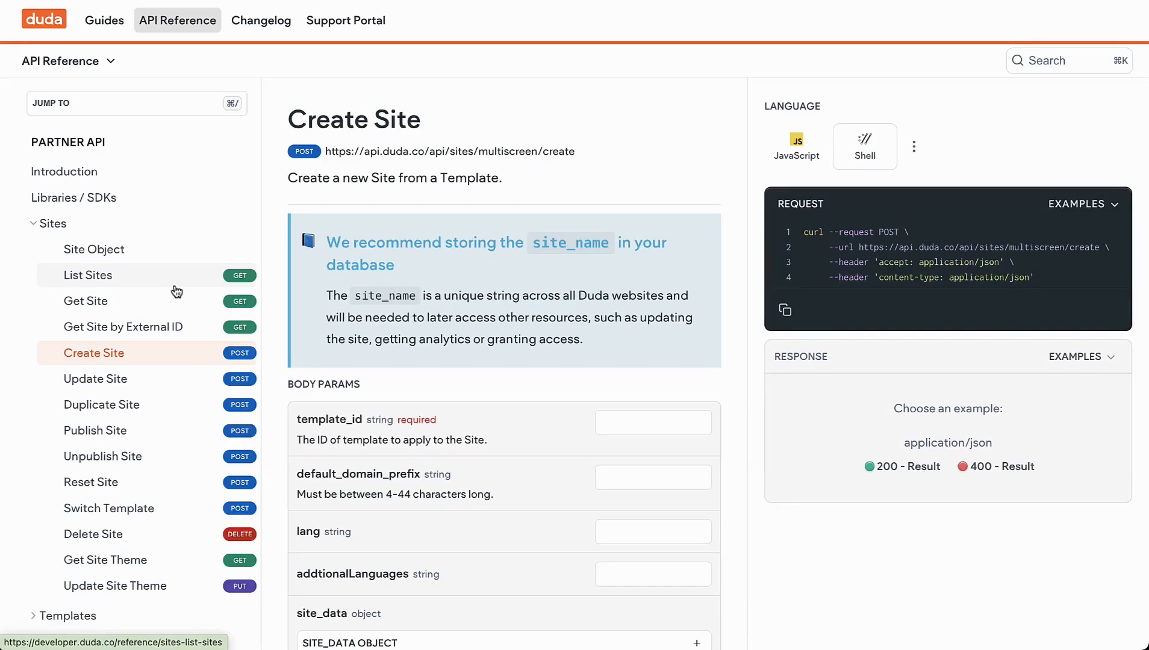
{"action": "scroll", "coordinate": [731, 456], "scroll_direction": "down", "scroll_amount": 2}
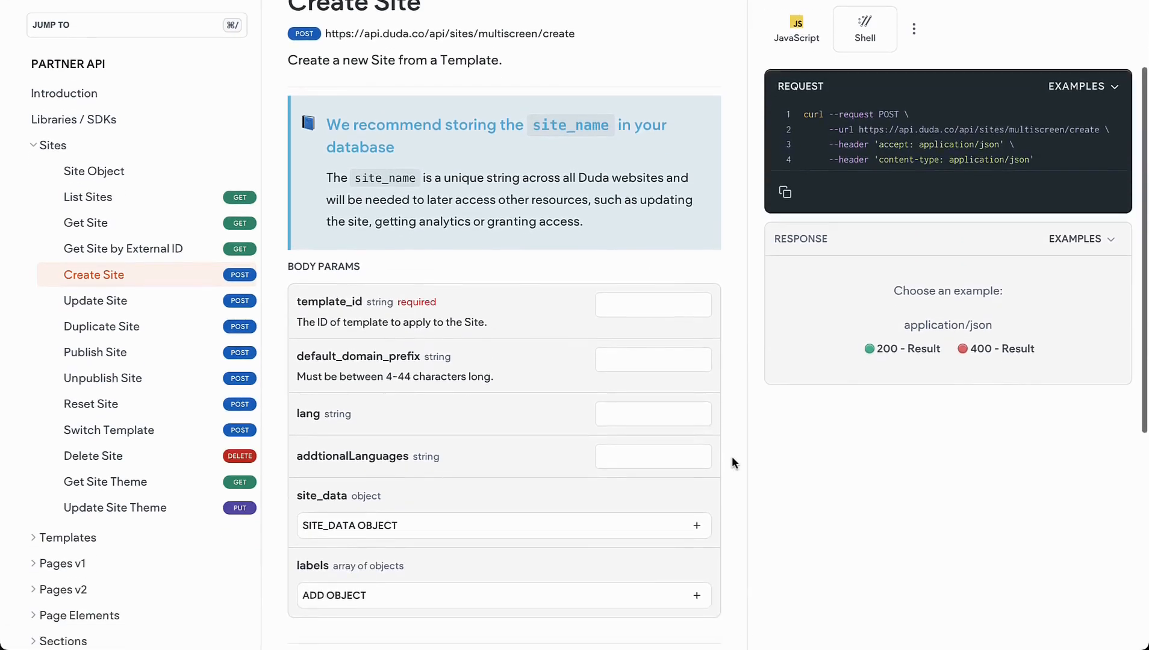
{"action": "scroll", "coordinate": [731, 463], "scroll_direction": "down", "scroll_amount": 1}
{"action": "left_click", "coordinate": [697, 496]}
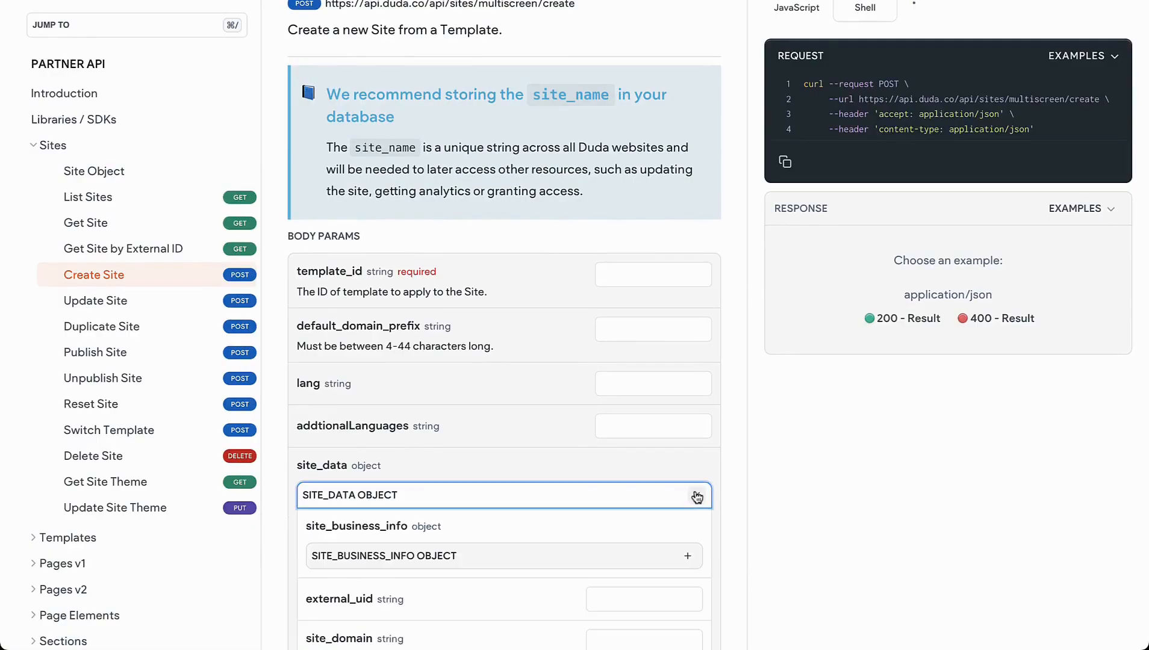
{"action": "scroll", "coordinate": [723, 505], "scroll_direction": "down", "scroll_amount": 6}
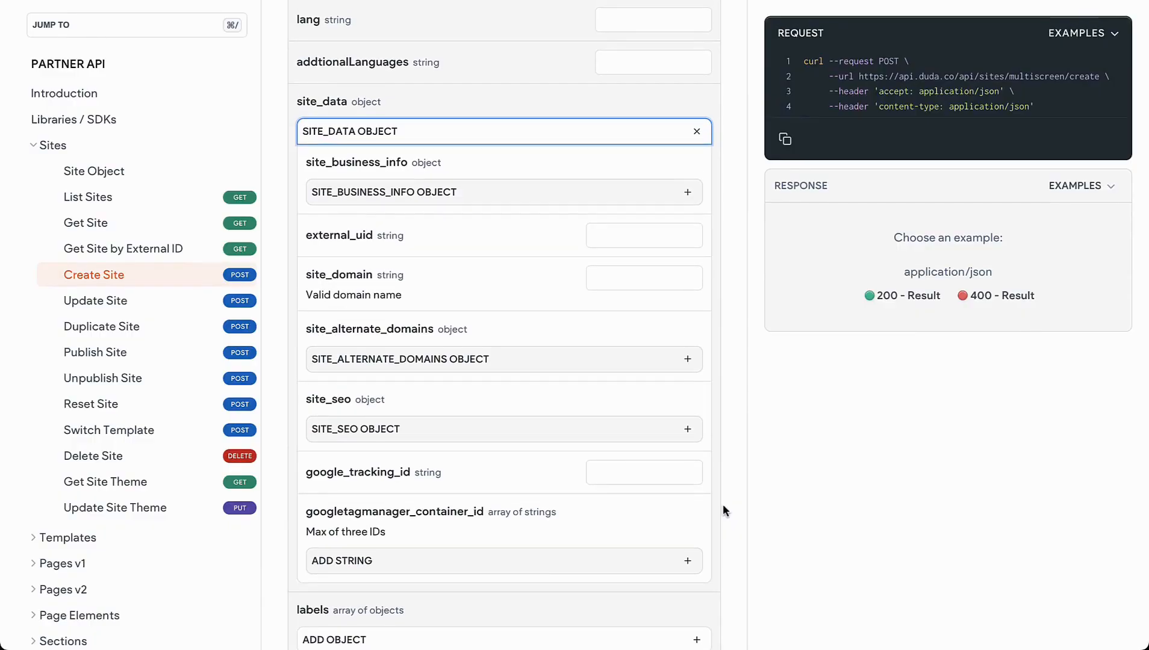
{"action": "scroll", "coordinate": [722, 504], "scroll_direction": "up", "scroll_amount": 4}
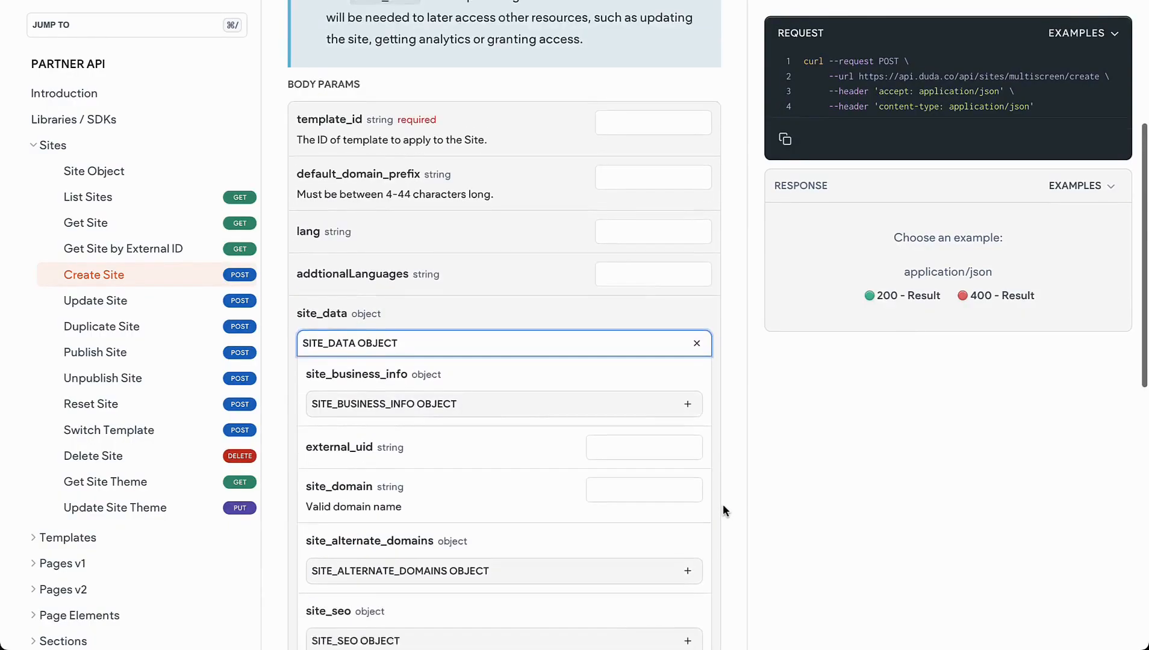
{"action": "scroll", "coordinate": [722, 505], "scroll_direction": "up", "scroll_amount": 3}
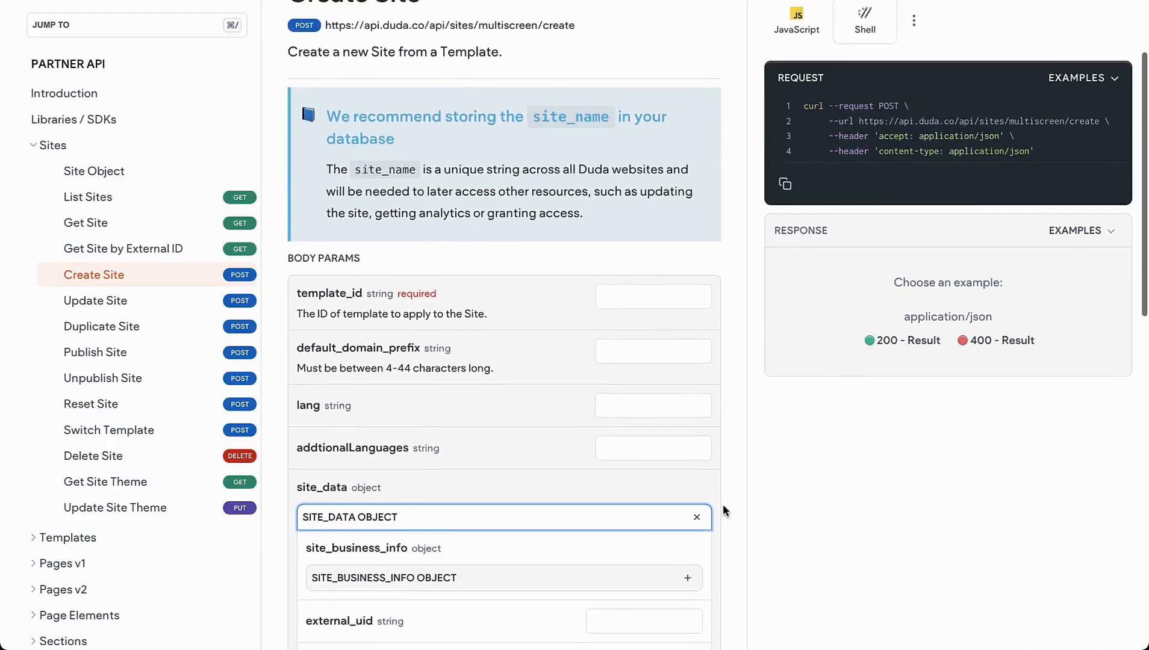
{"action": "scroll", "coordinate": [723, 509], "scroll_direction": "up", "scroll_amount": 2}
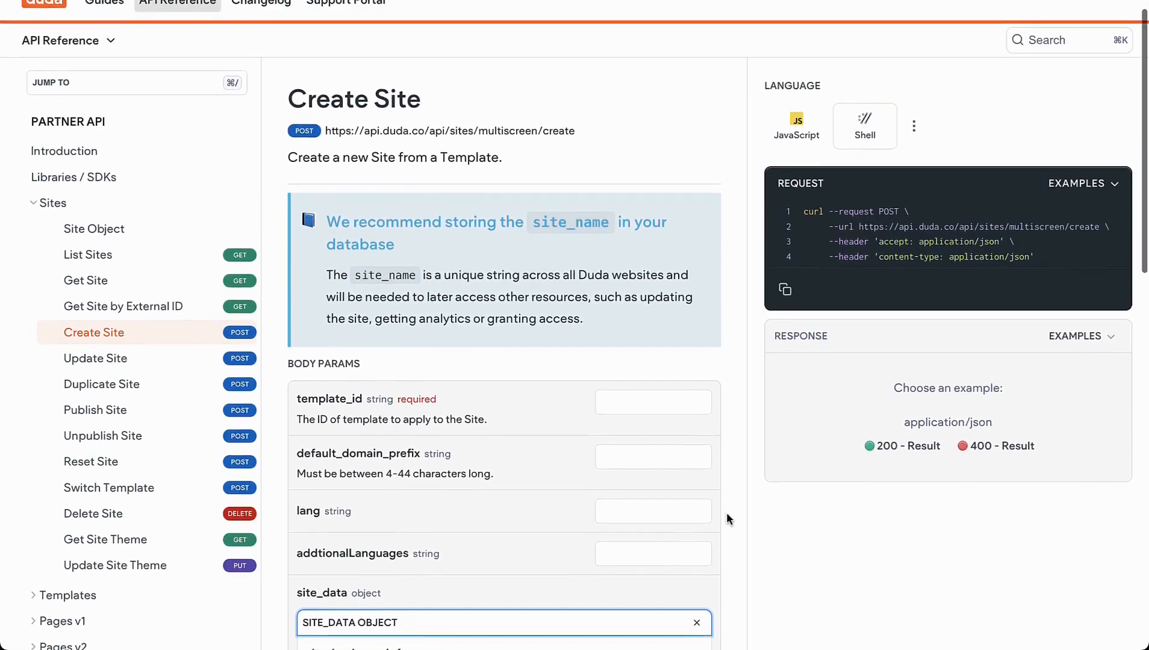
{"action": "scroll", "coordinate": [727, 514], "scroll_direction": "up", "scroll_amount": 1}
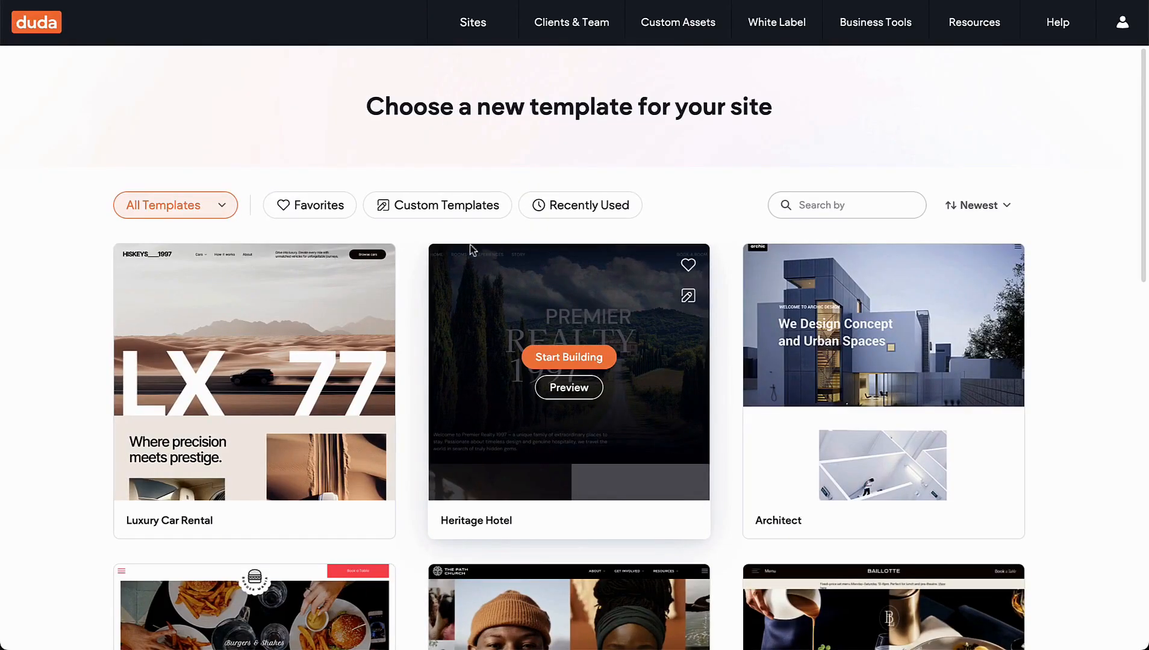
{"action": "mouse_move", "coordinate": [341, 301]}
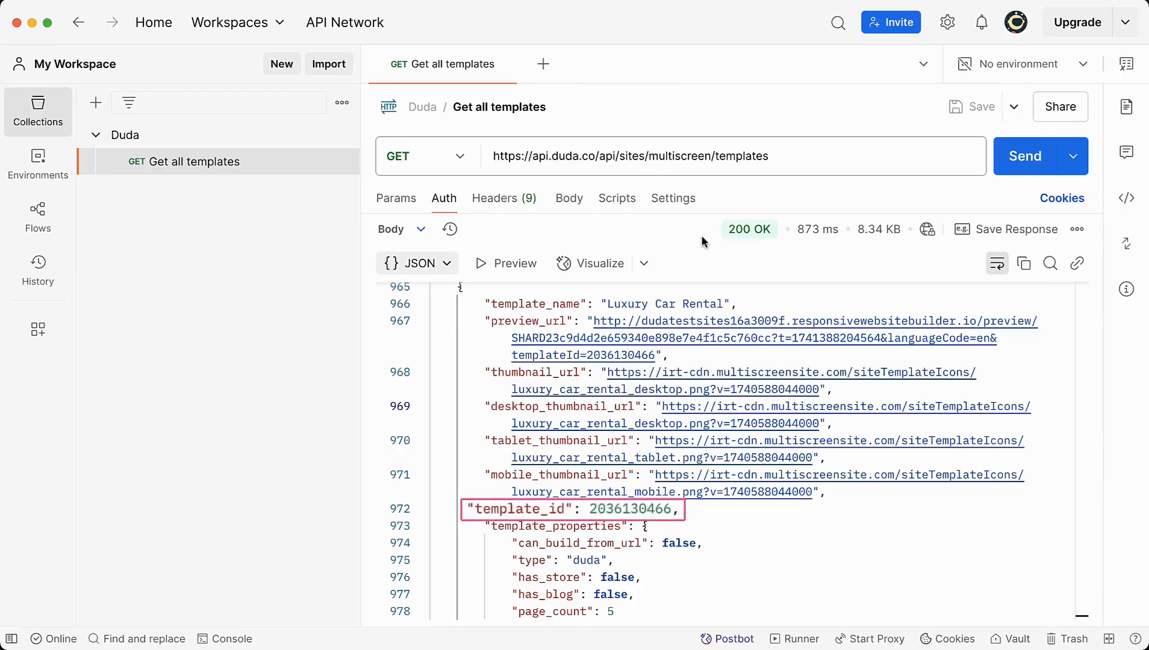
{"action": "left_click_drag", "start_coordinate": [655, 509], "coordinate": [593, 510]}
{"action": "right_click", "coordinate": [593, 509]}
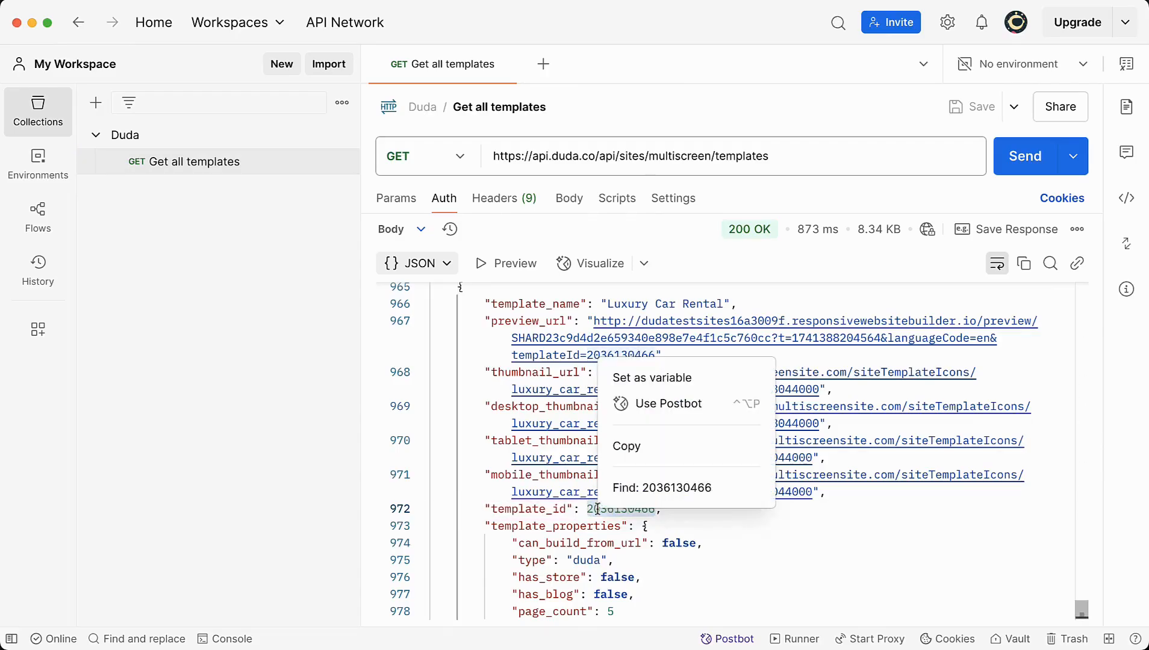
{"action": "left_click", "coordinate": [634, 452]}
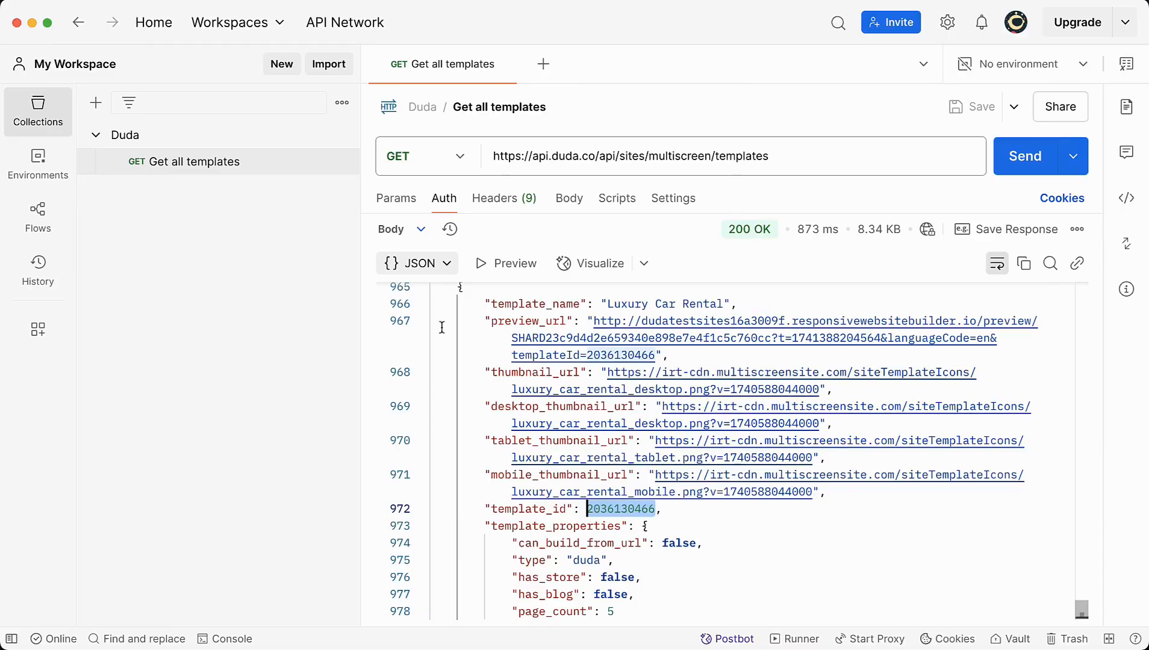
Add a new request to the Duda collection and name it "Create site"
{"action": "left_click", "coordinate": [341, 136]}
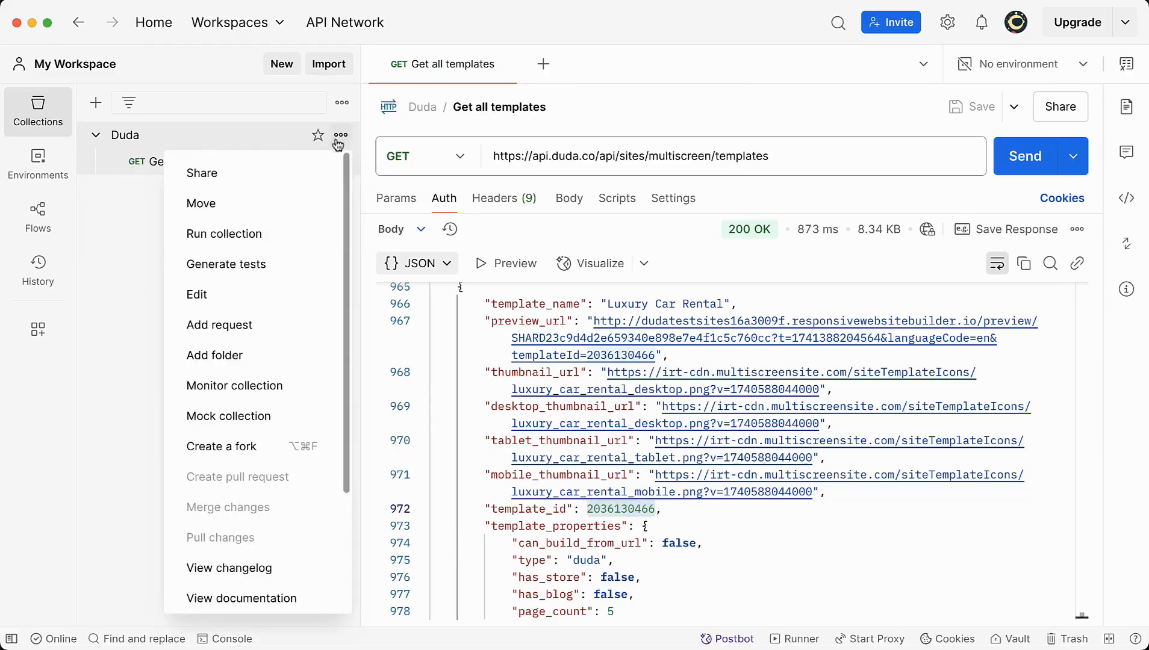
{"action": "left_click", "coordinate": [305, 326]}
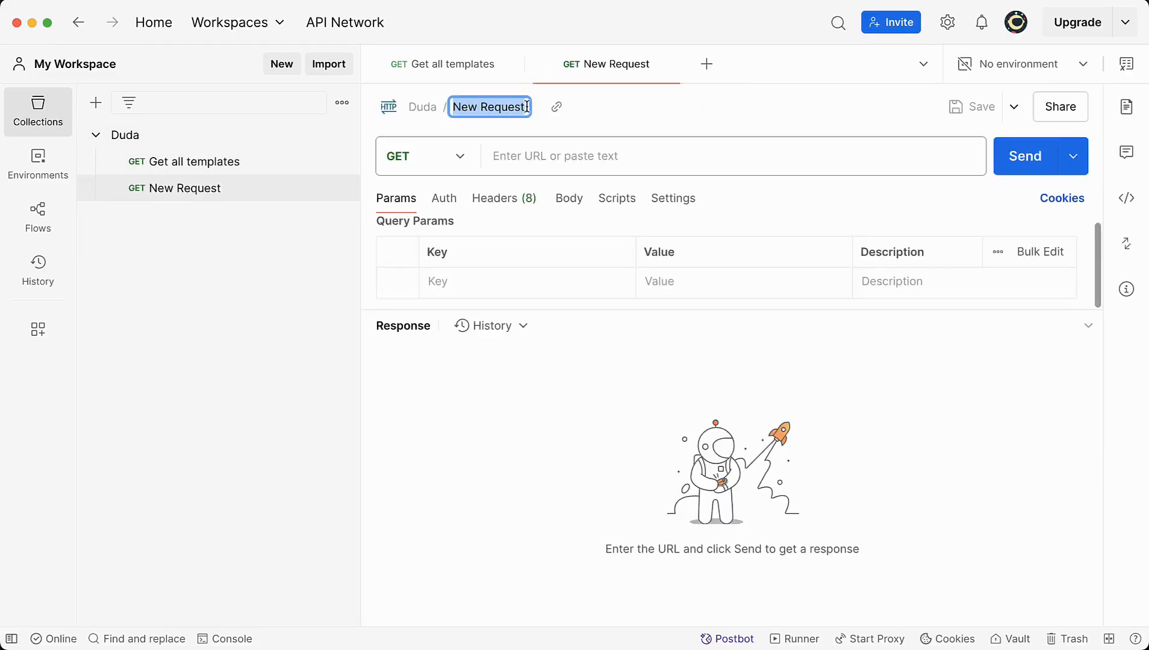
{"action": "type", "text": "Create site"}
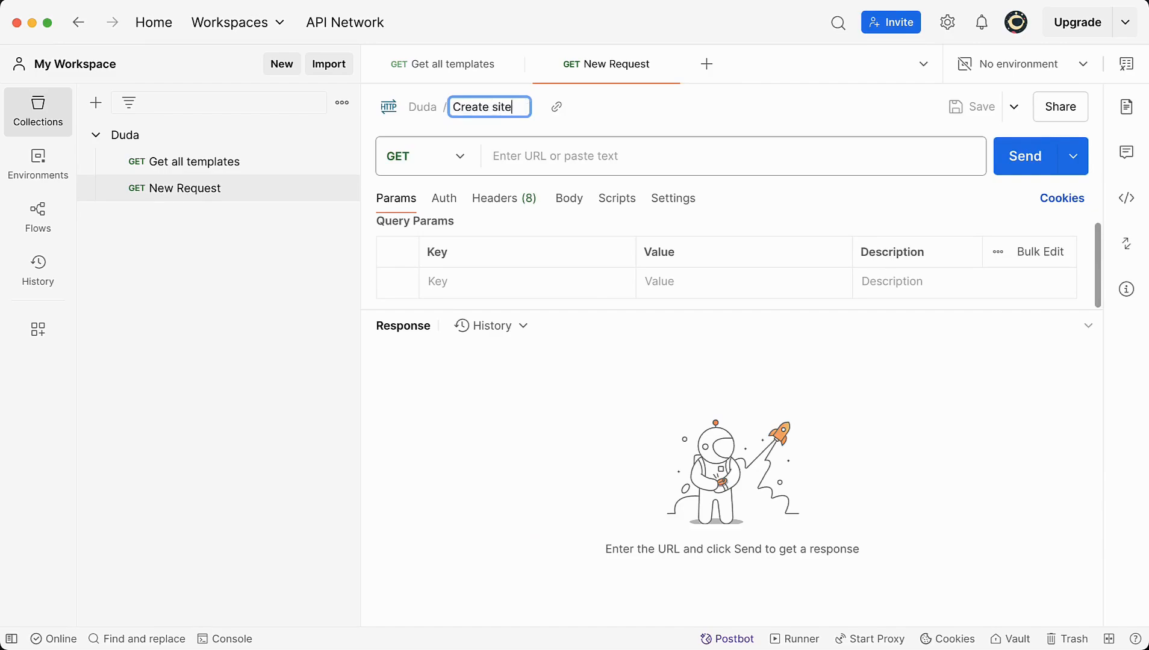
{"action": "key", "text": "Return"}
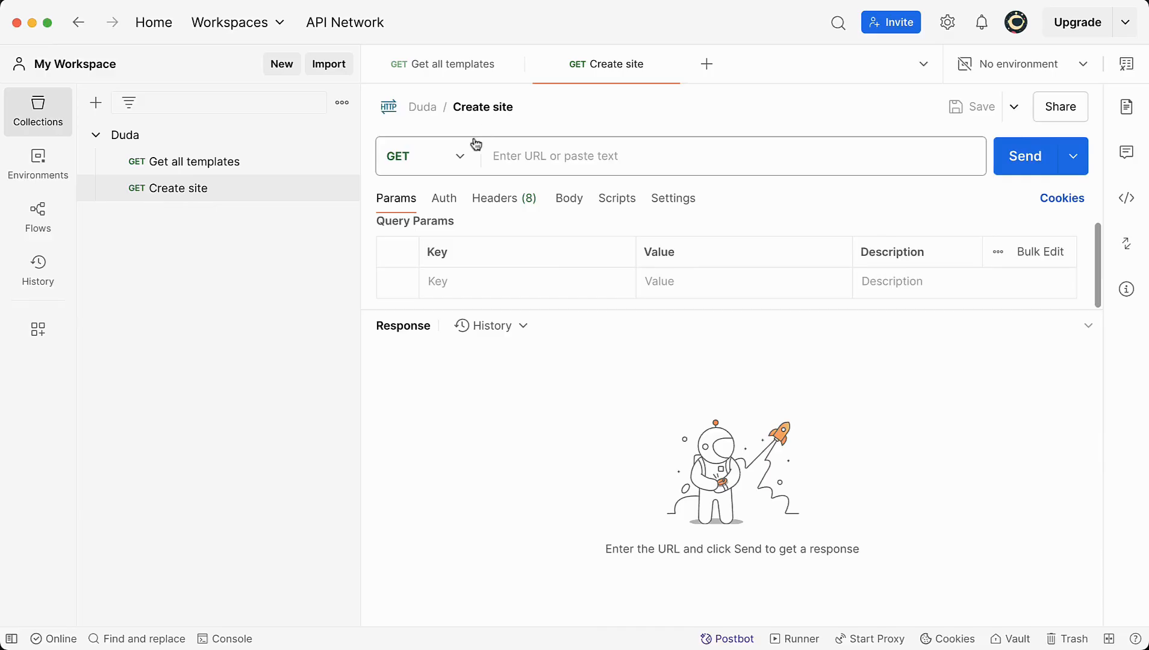
{"action": "left_click", "coordinate": [465, 159]}
{"action": "left_click", "coordinate": [457, 242]}
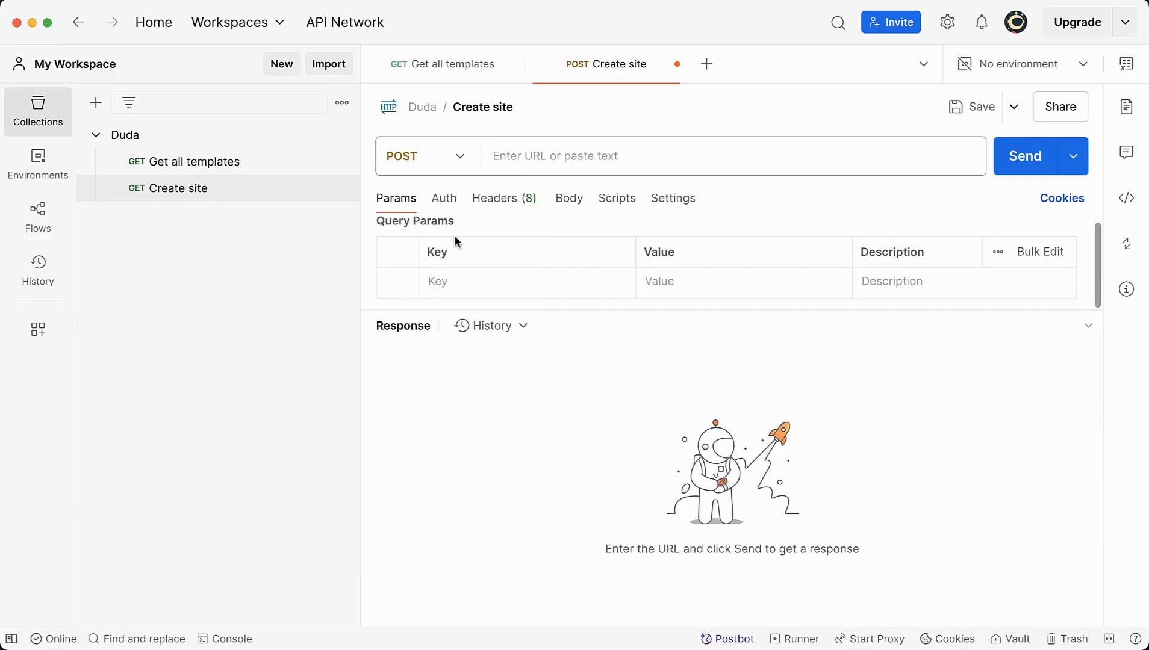
{"action": "left_click", "coordinate": [495, 157]}
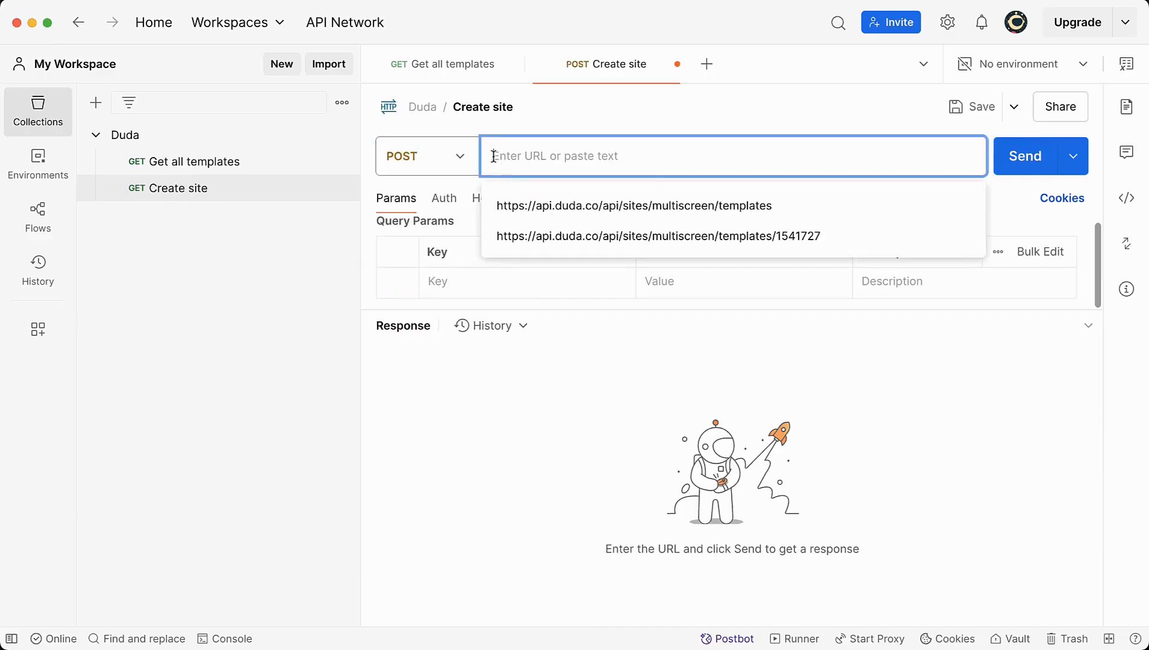
{"action": "right_click", "coordinate": [495, 159]}
{"action": "left_click", "coordinate": [516, 174]}
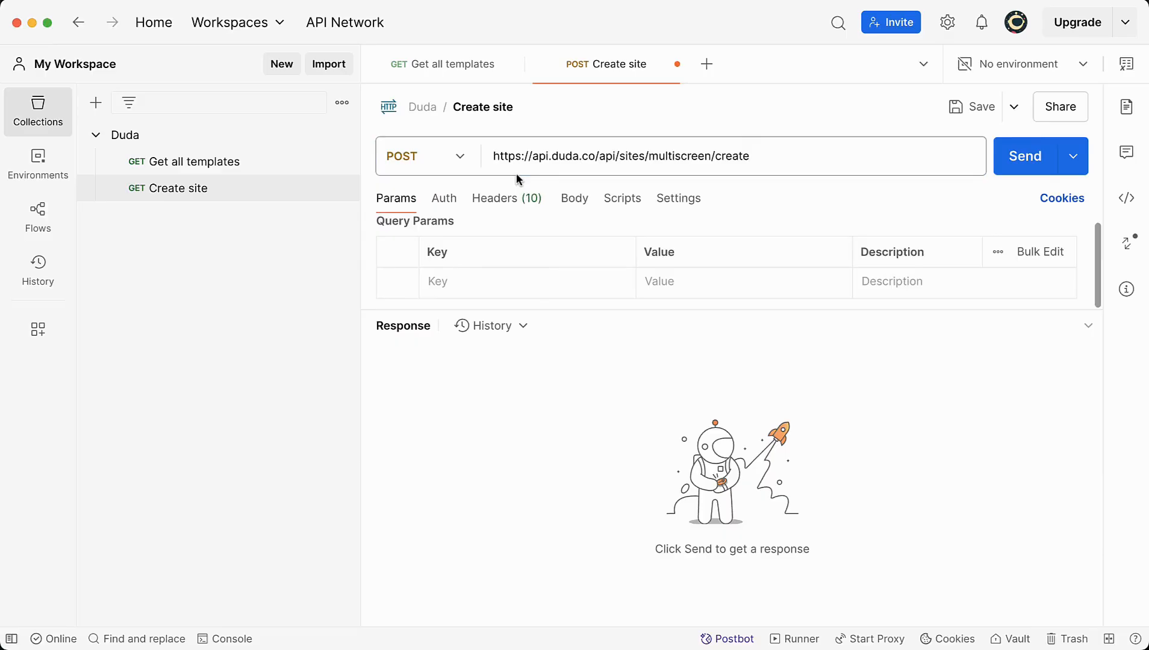
Set the request body to raw JSON and enlarge the body editor
{"action": "left_click", "coordinate": [583, 208]}
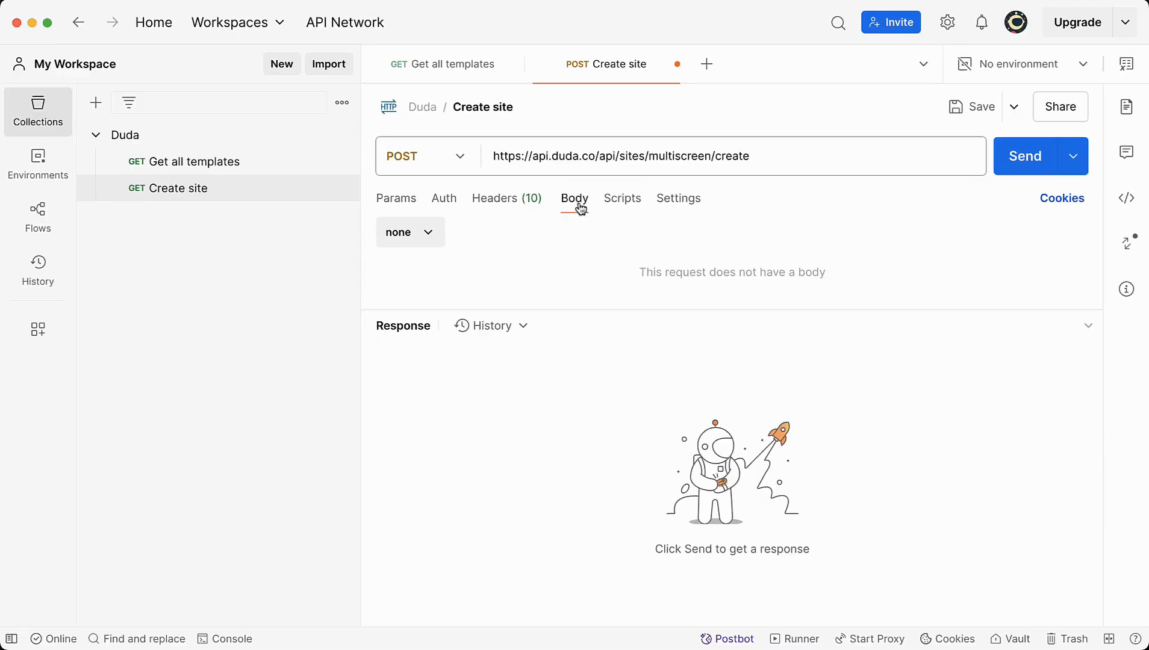
{"action": "left_click", "coordinate": [429, 236]}
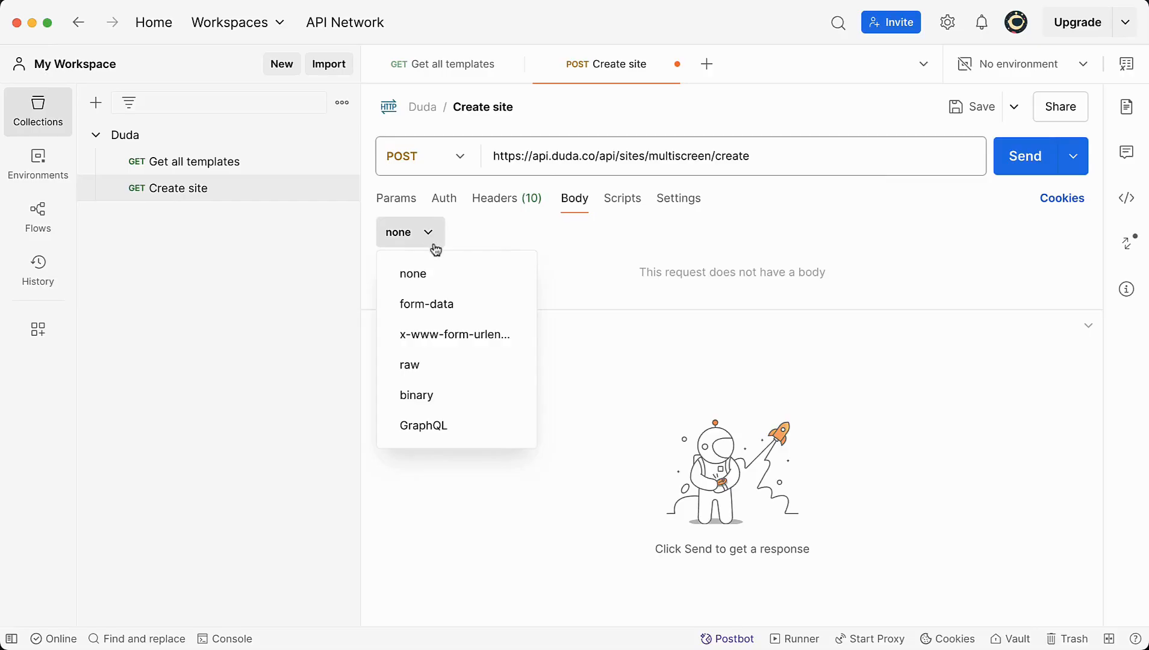
{"action": "left_click", "coordinate": [435, 368]}
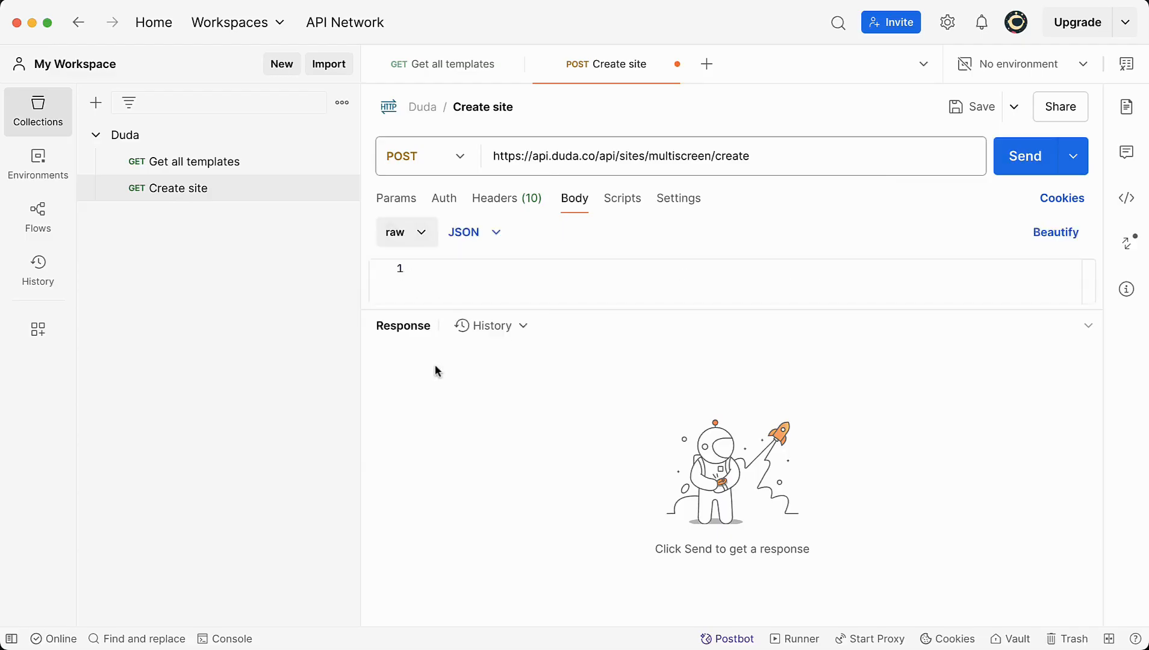
{"action": "left_click", "coordinate": [497, 244]}
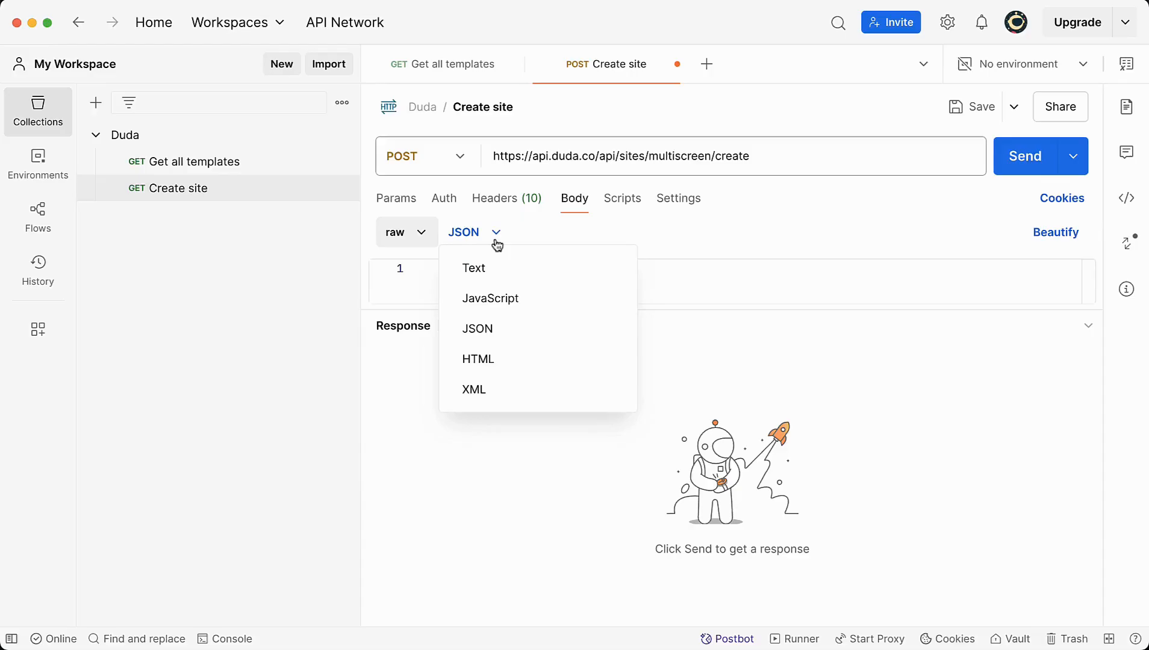
{"action": "left_click", "coordinate": [498, 245]}
{"action": "left_click_drag", "start_coordinate": [546, 308], "coordinate": [549, 487]}
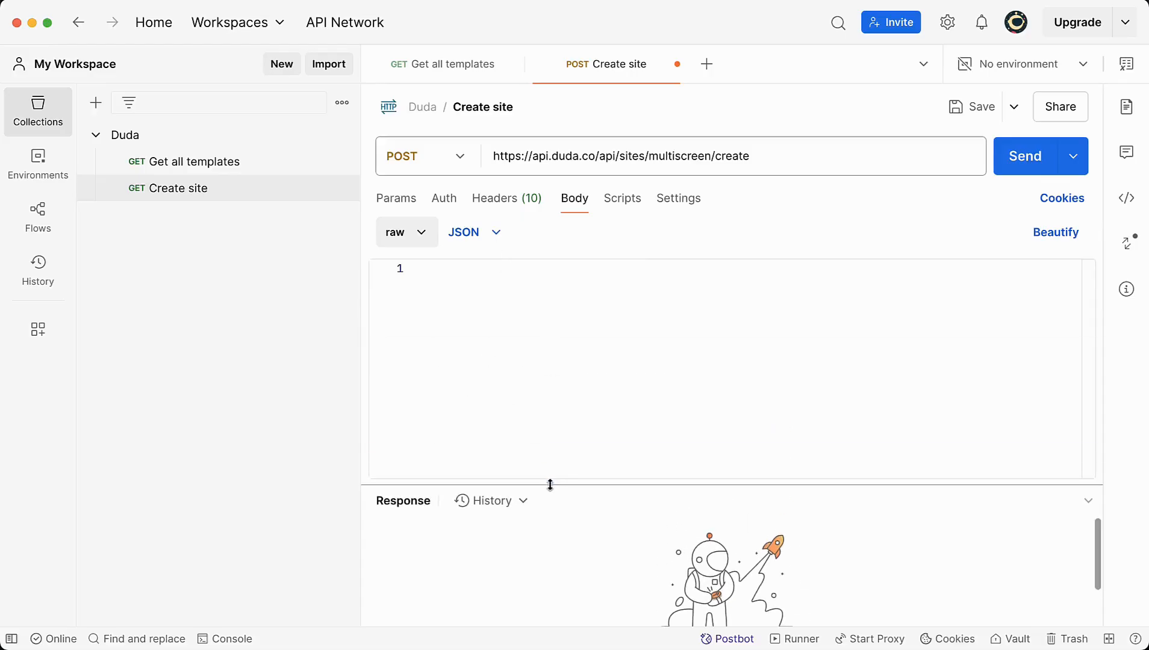
Switch to the Create Site page of the Duda API reference and set the request example's language to JSON
{"action": "key", "text": "ctrl+Right"}
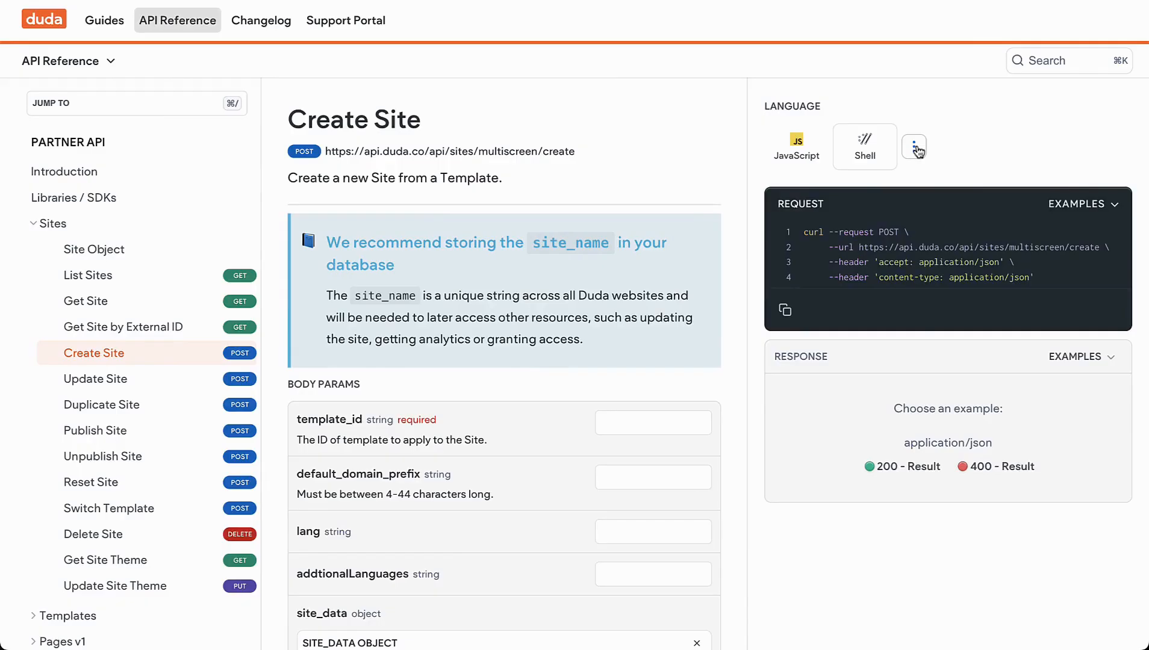
{"action": "left_click", "coordinate": [915, 148]}
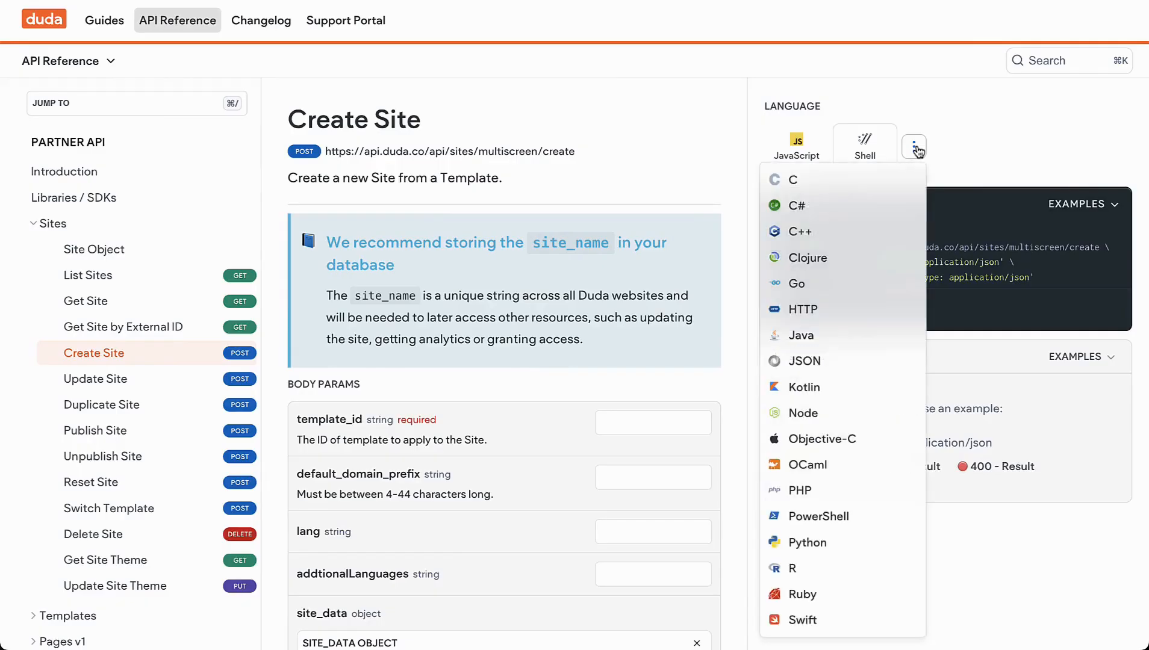
{"action": "left_click", "coordinate": [893, 361]}
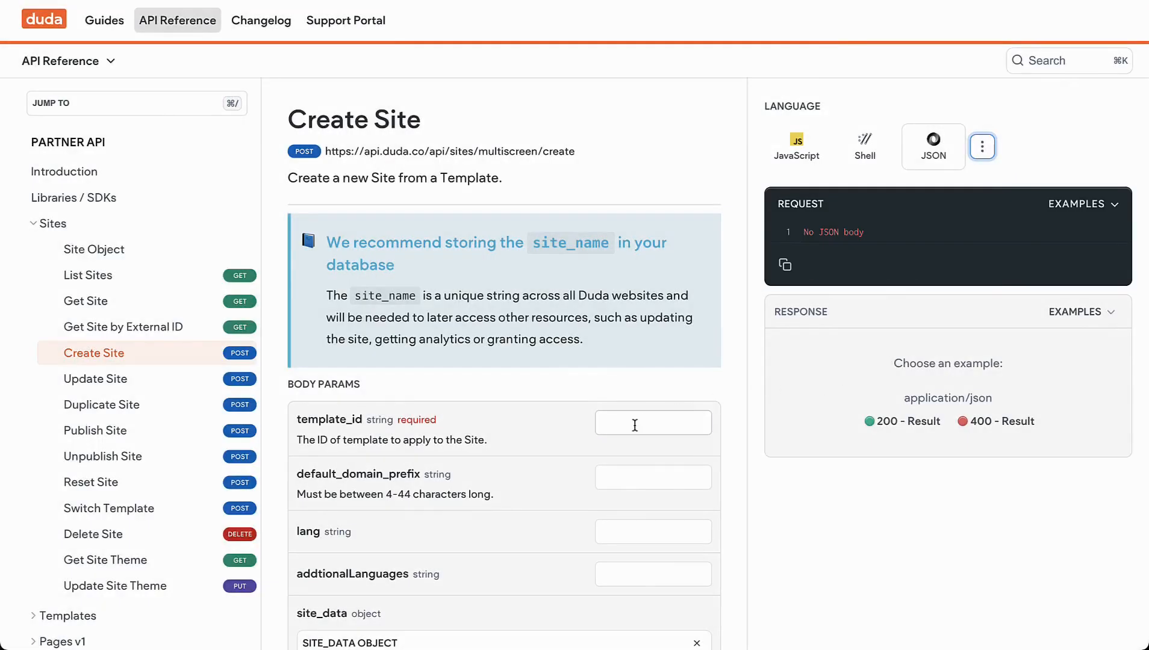
{"action": "left_click", "coordinate": [634, 426]}
{"action": "right_click", "coordinate": [634, 423]}
{"action": "key", "text": "super+v"}
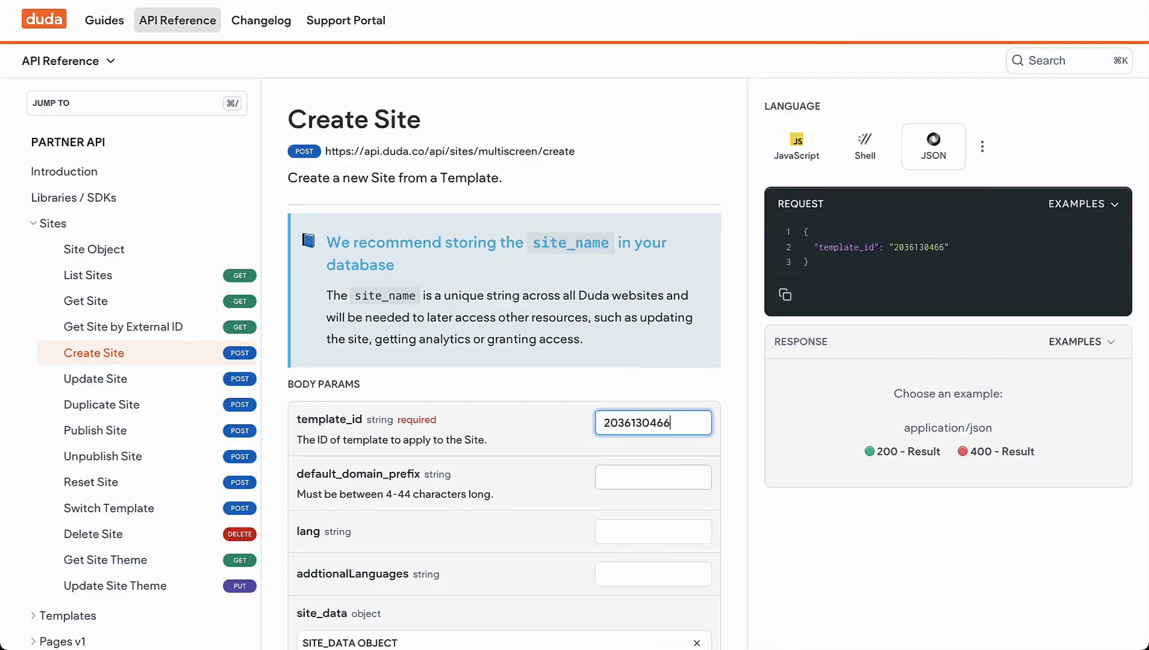
{"action": "left_click", "coordinate": [623, 474]}
{"action": "type", "text": "my-"}
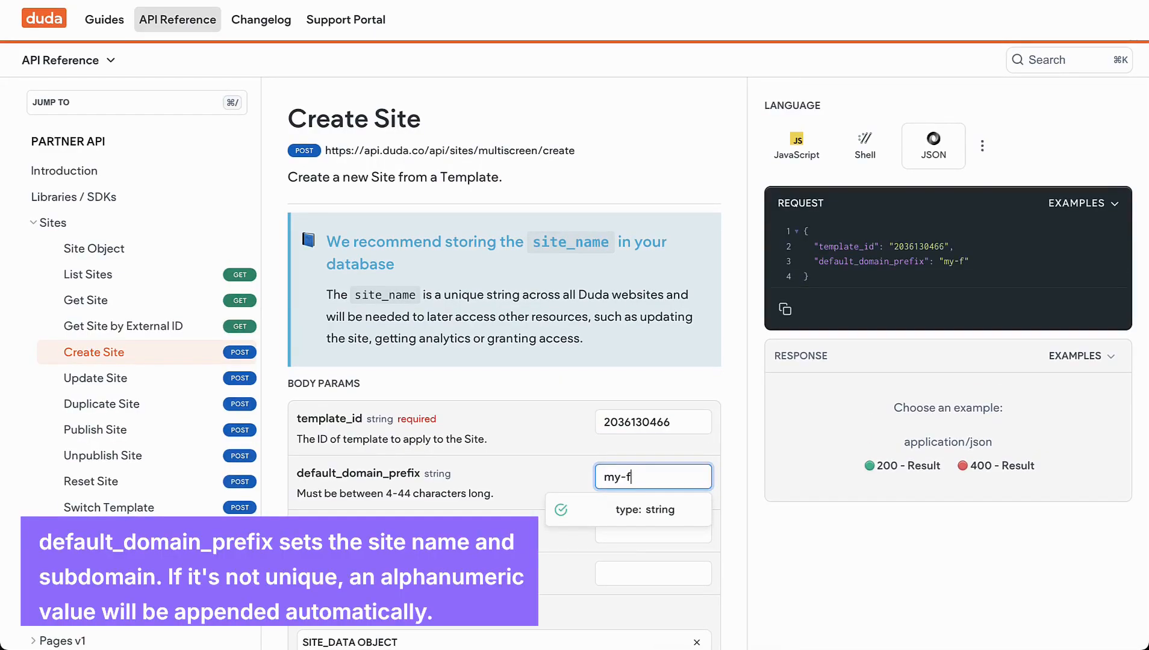
{"action": "type", "text": "first-"}
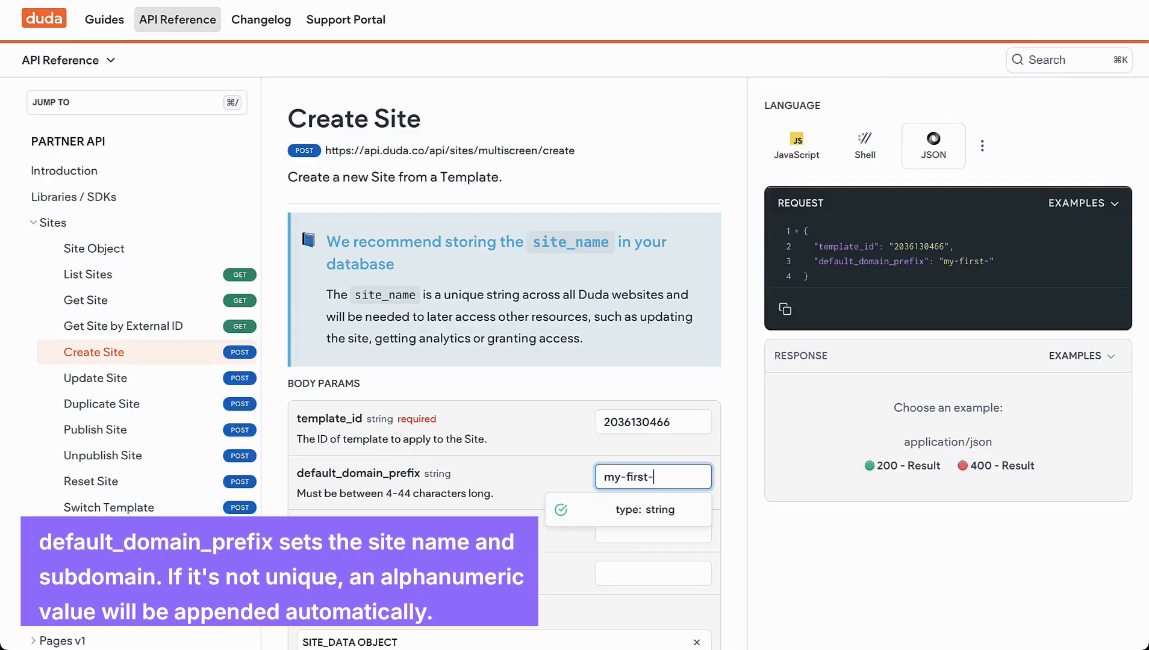
{"action": "type", "text": "api-site"}
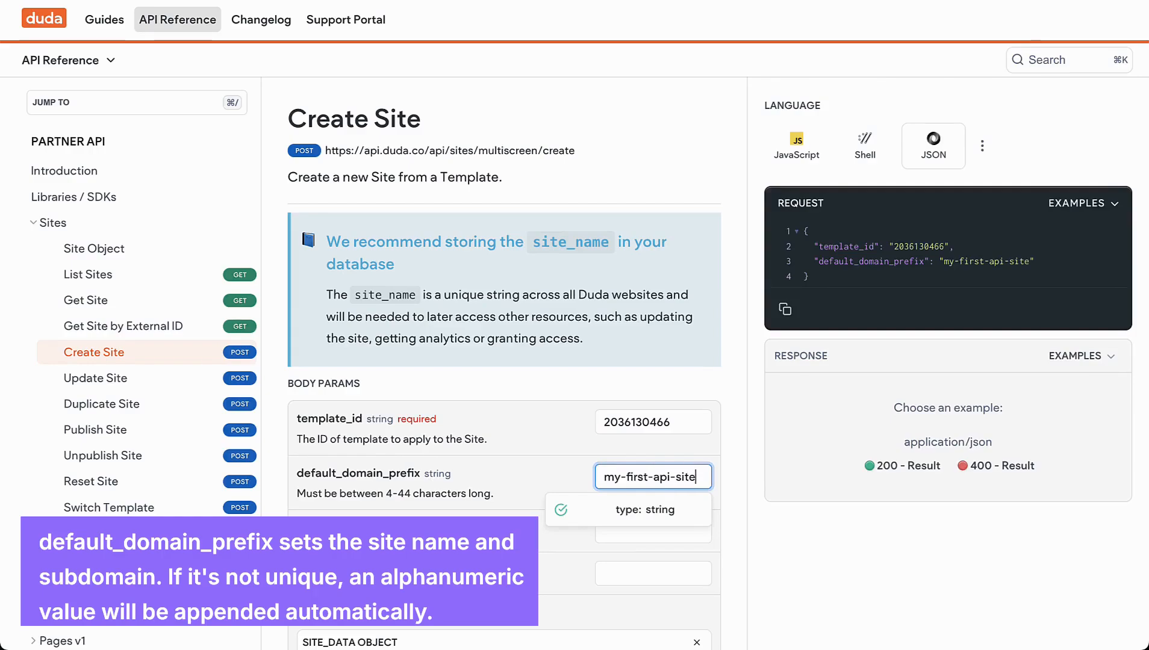
Copy the generated JSON into the Create site request's body in Postman and send the request
{"action": "left_click", "coordinate": [786, 310]}
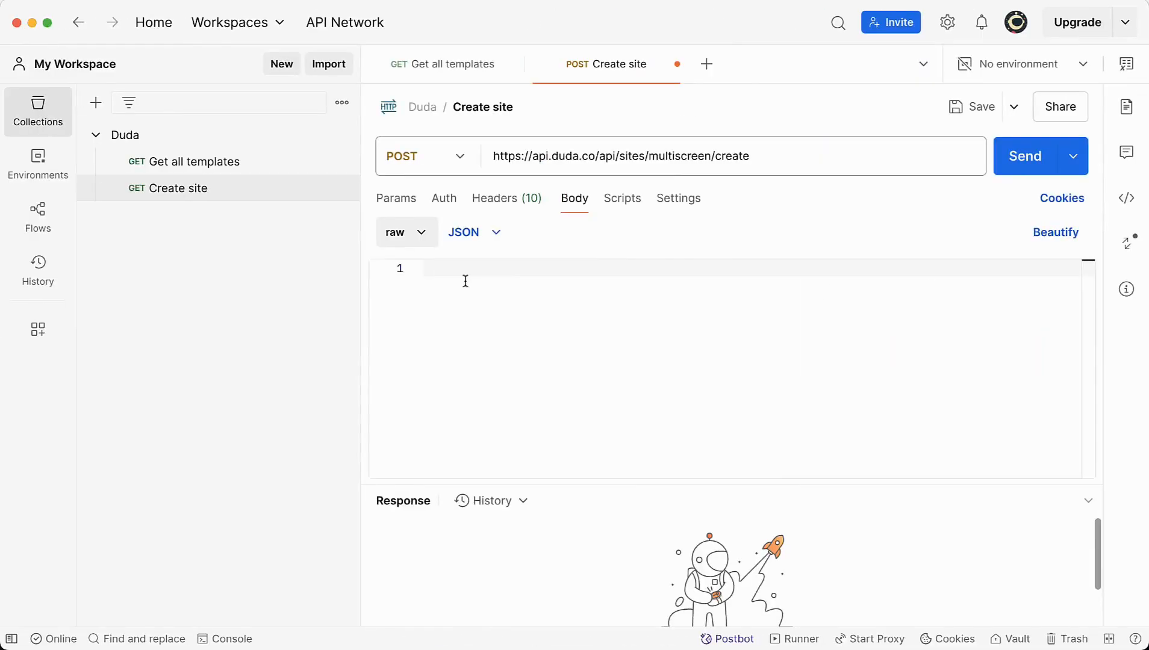
{"action": "left_click", "coordinate": [426, 269]}
{"action": "right_click", "coordinate": [426, 269]}
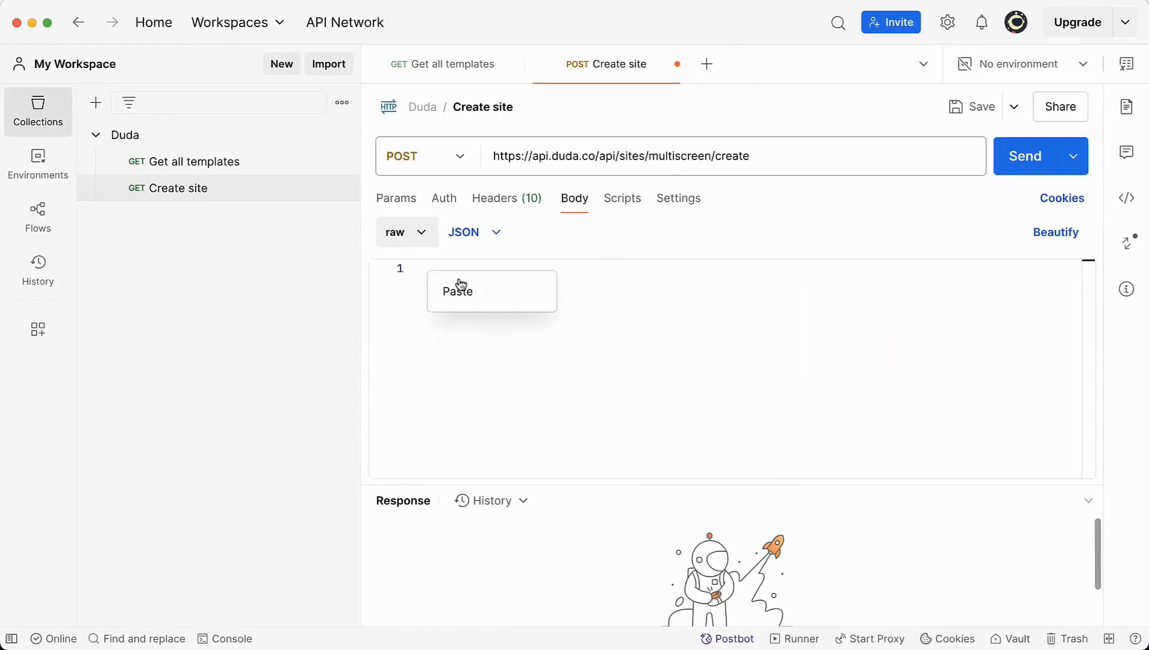
{"action": "left_click", "coordinate": [456, 290]}
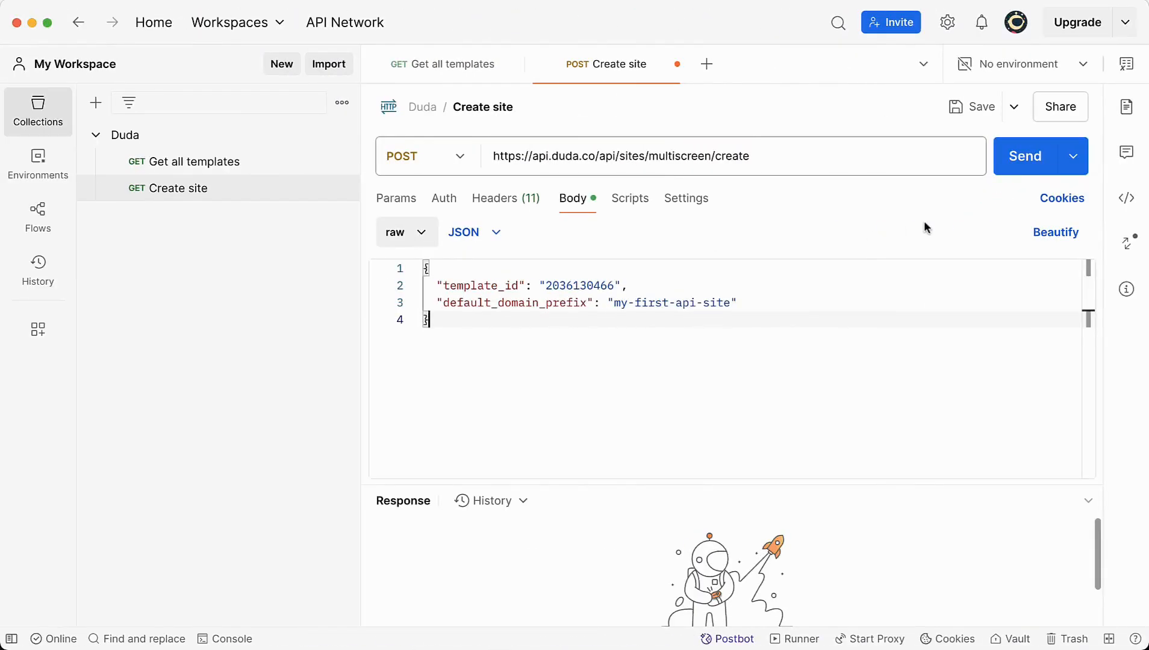
{"action": "left_click", "coordinate": [1040, 163]}
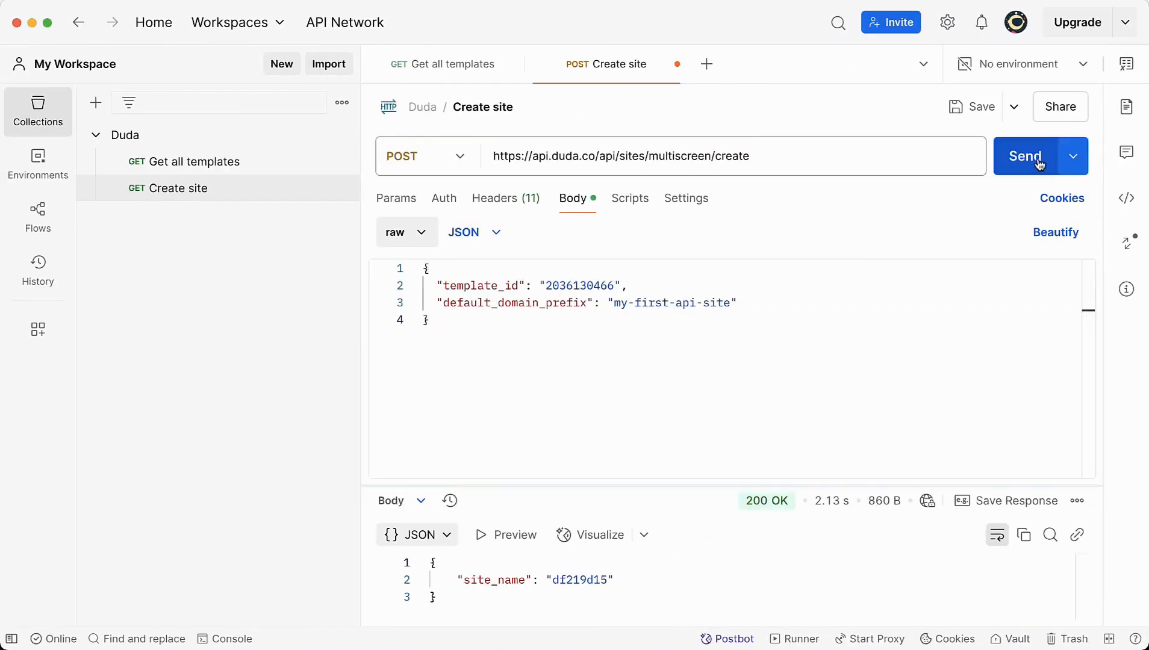
{"action": "left_click_drag", "start_coordinate": [747, 485], "coordinate": [740, 366]}
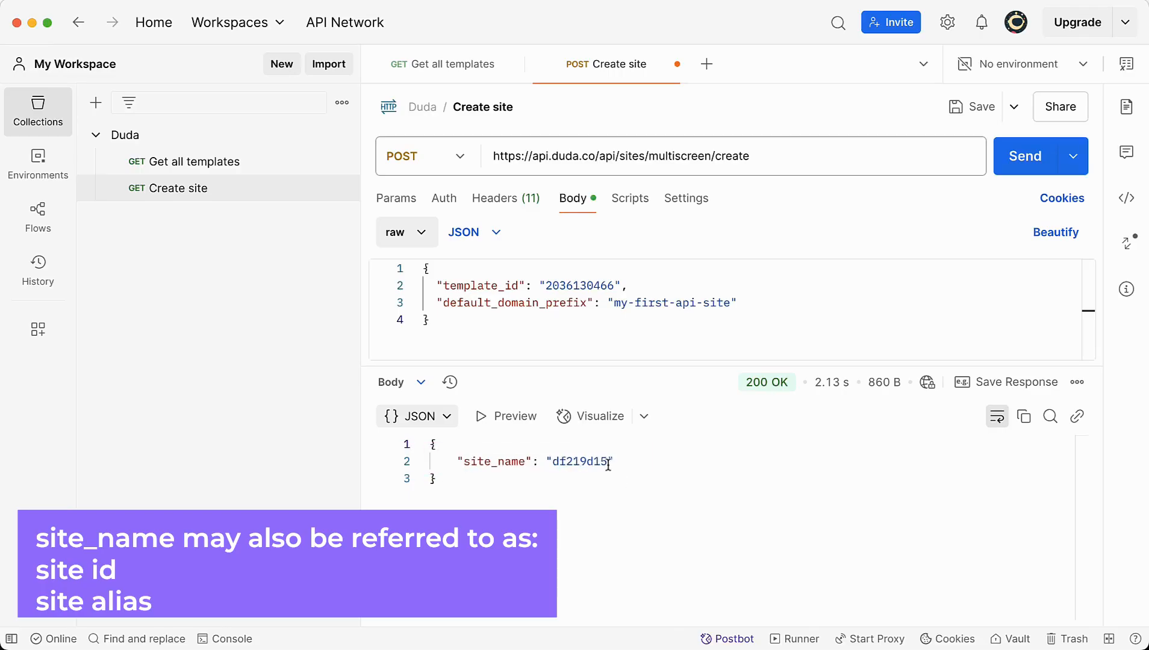
Copy the site_name value df219d15 from the Create site response
{"action": "left_click_drag", "start_coordinate": [609, 462], "coordinate": [565, 462]}
{"action": "right_click", "coordinate": [565, 462]}
{"action": "left_click", "coordinate": [662, 552]}
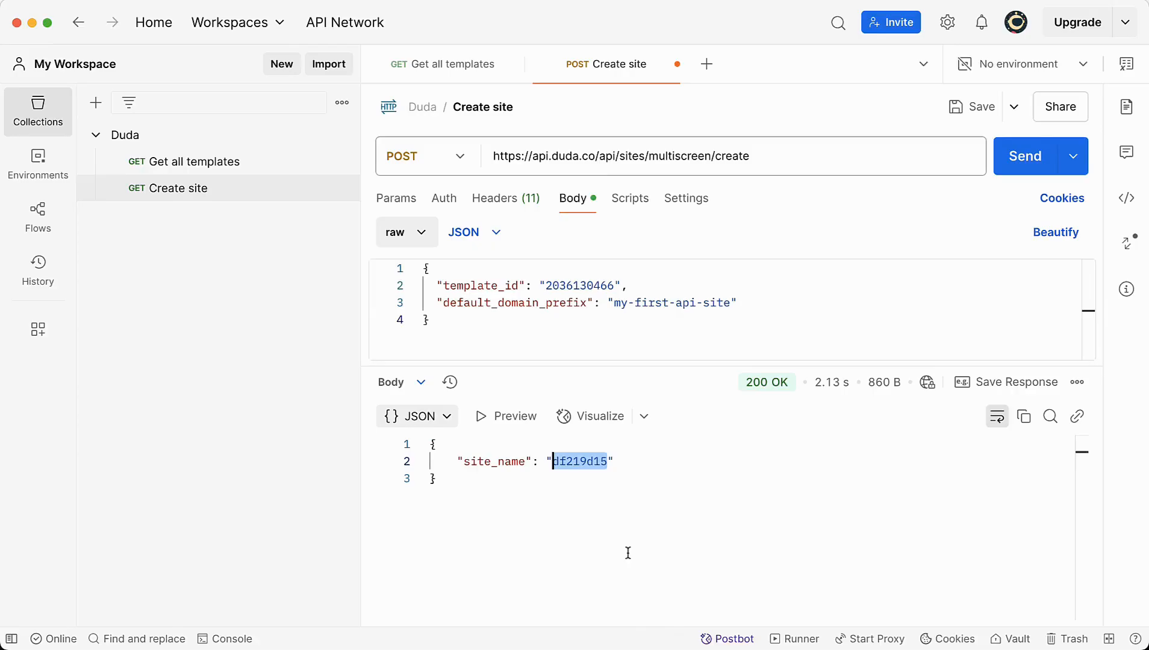
{"action": "left_click", "coordinate": [676, 542]}
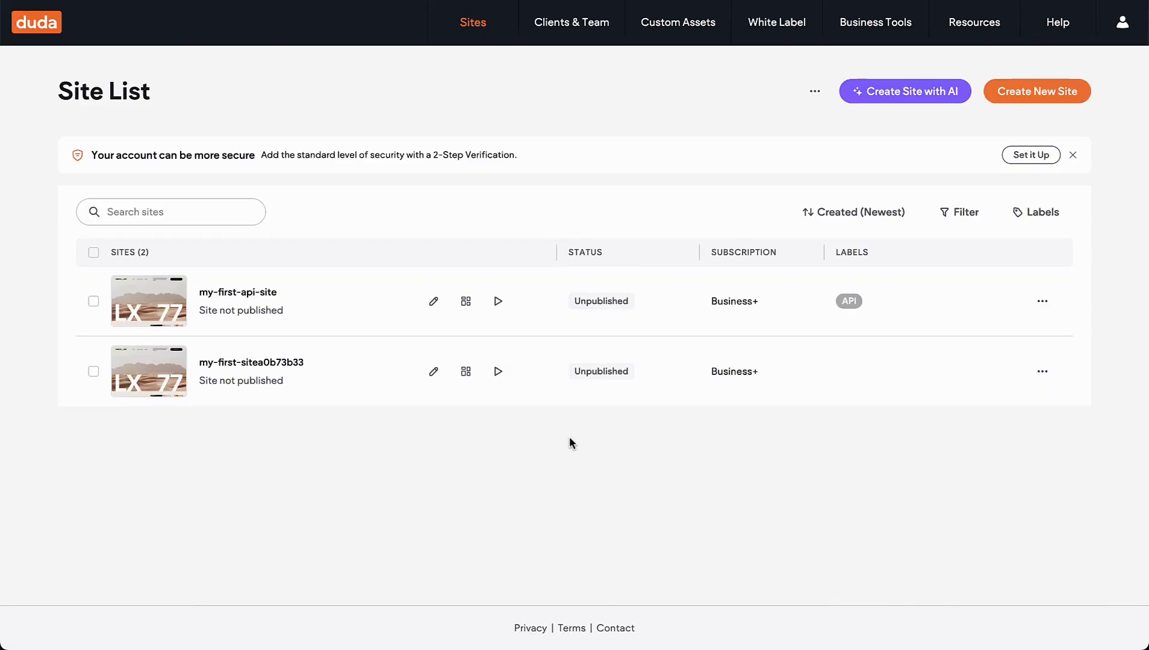
Search the Duda site list for df219d15 and open the my-first-api-site site in the editor
{"action": "left_click", "coordinate": [213, 215]}
{"action": "key", "text": "ctrl+v"}
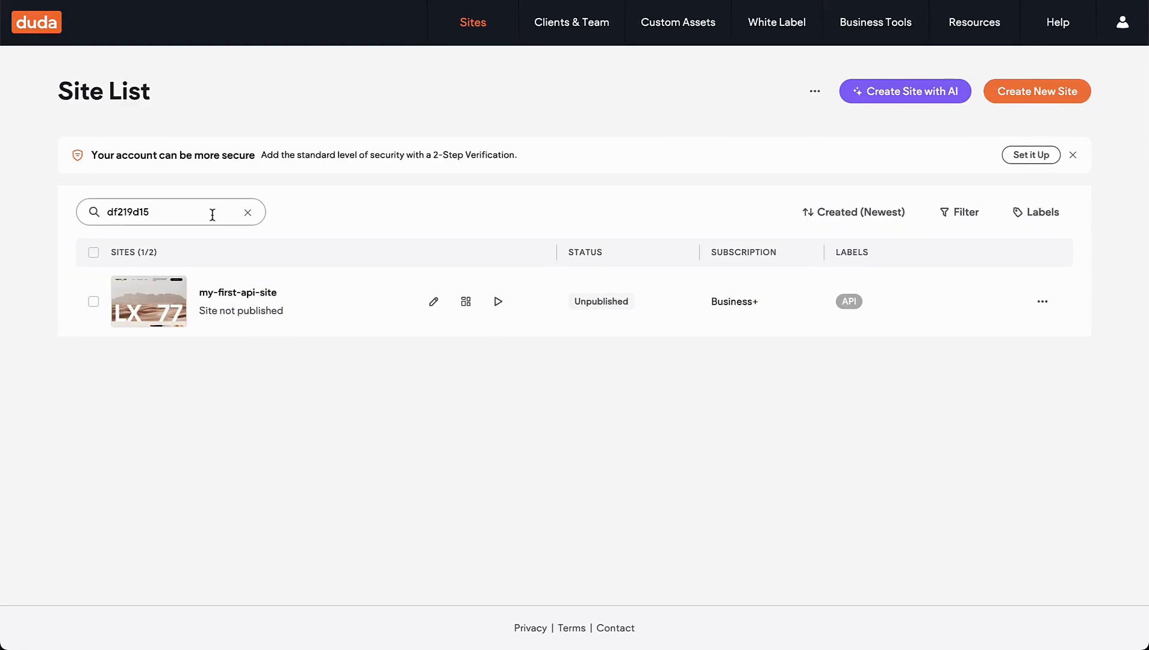
{"action": "left_click", "coordinate": [434, 302]}
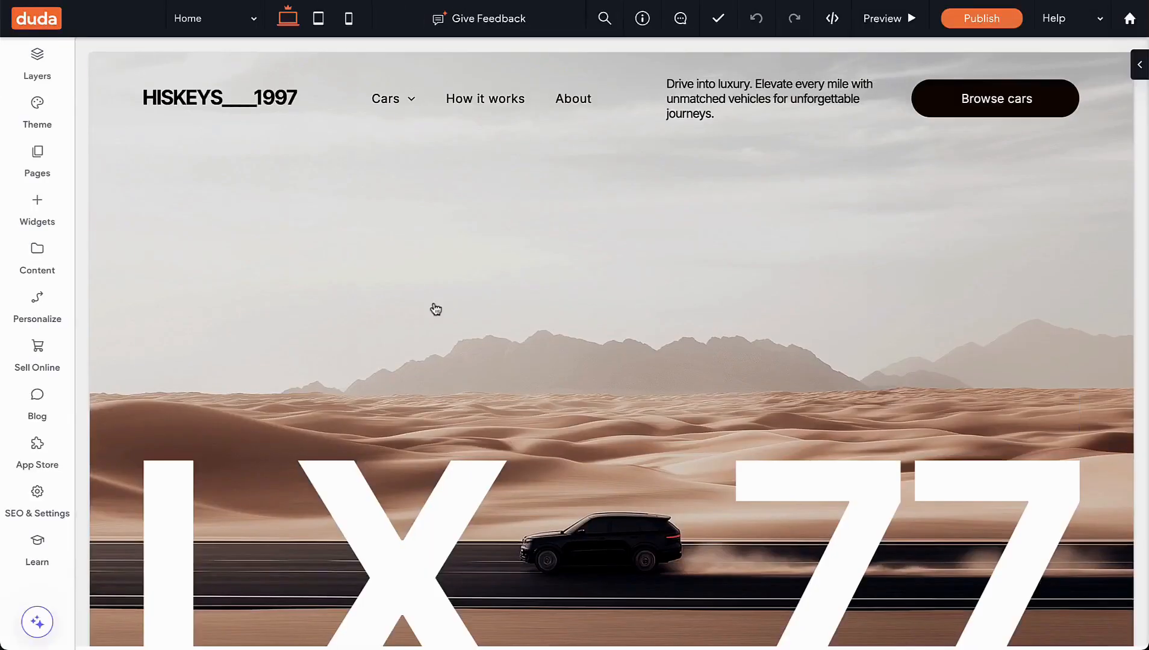
Examine the new site's home page in the editor, from the hero image to the vehicle selection section
{"action": "scroll", "coordinate": [435, 309], "scroll_direction": "down", "scroll_amount": 3}
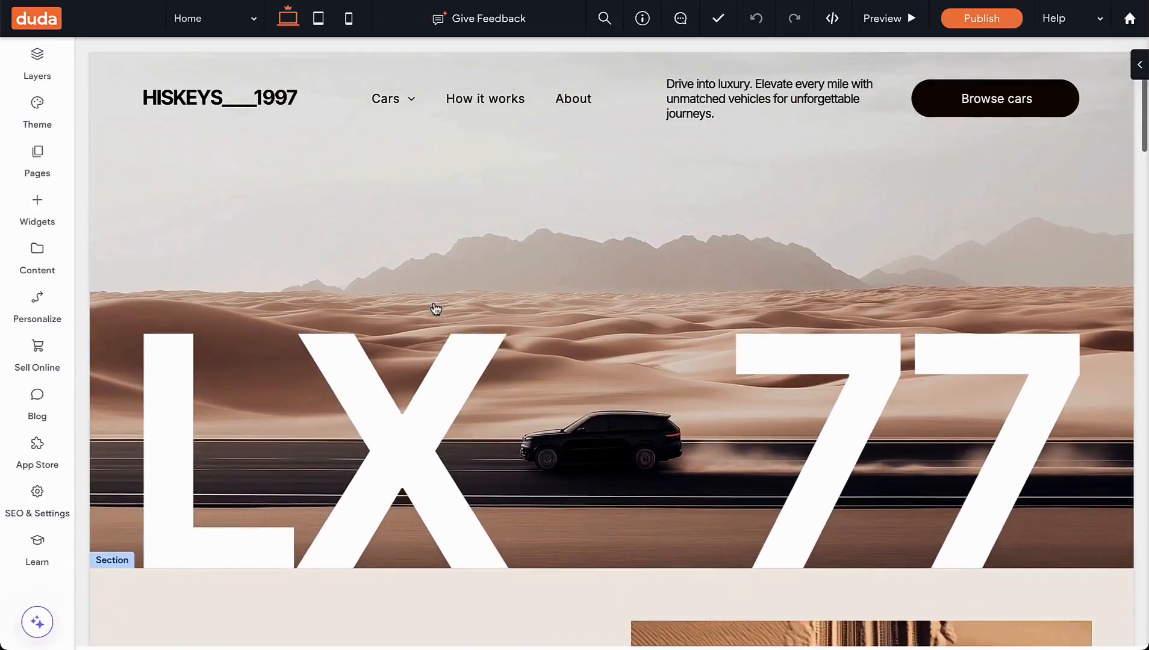
{"action": "scroll", "coordinate": [435, 309], "scroll_direction": "down", "scroll_amount": 4}
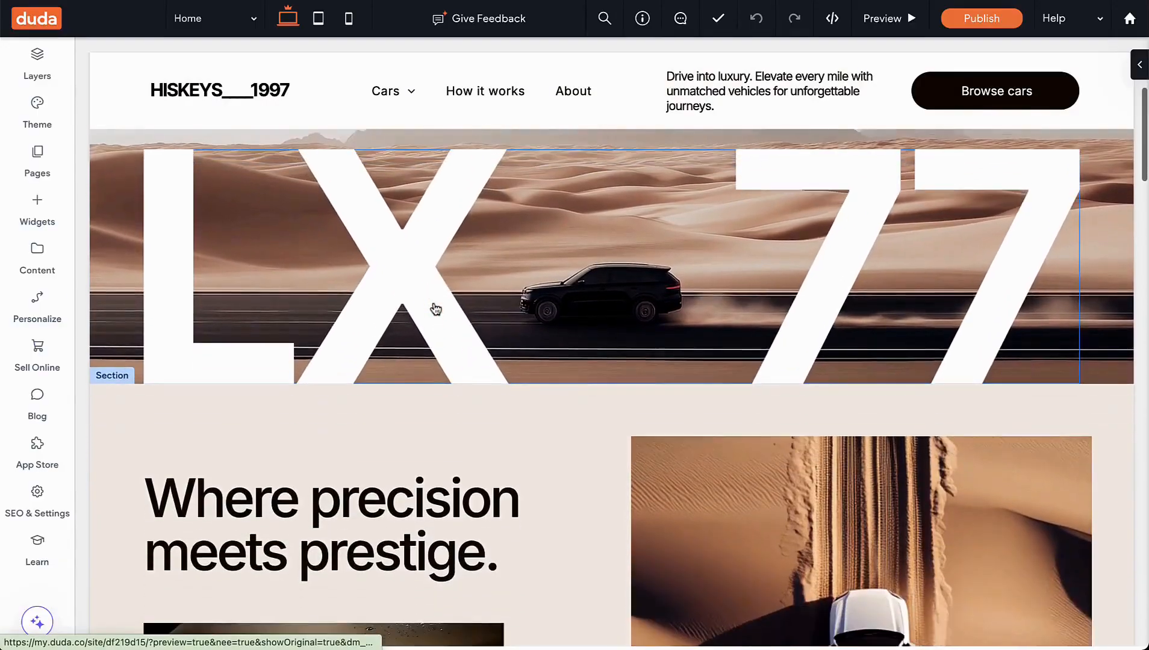
{"action": "scroll", "coordinate": [436, 309], "scroll_direction": "down", "scroll_amount": 3}
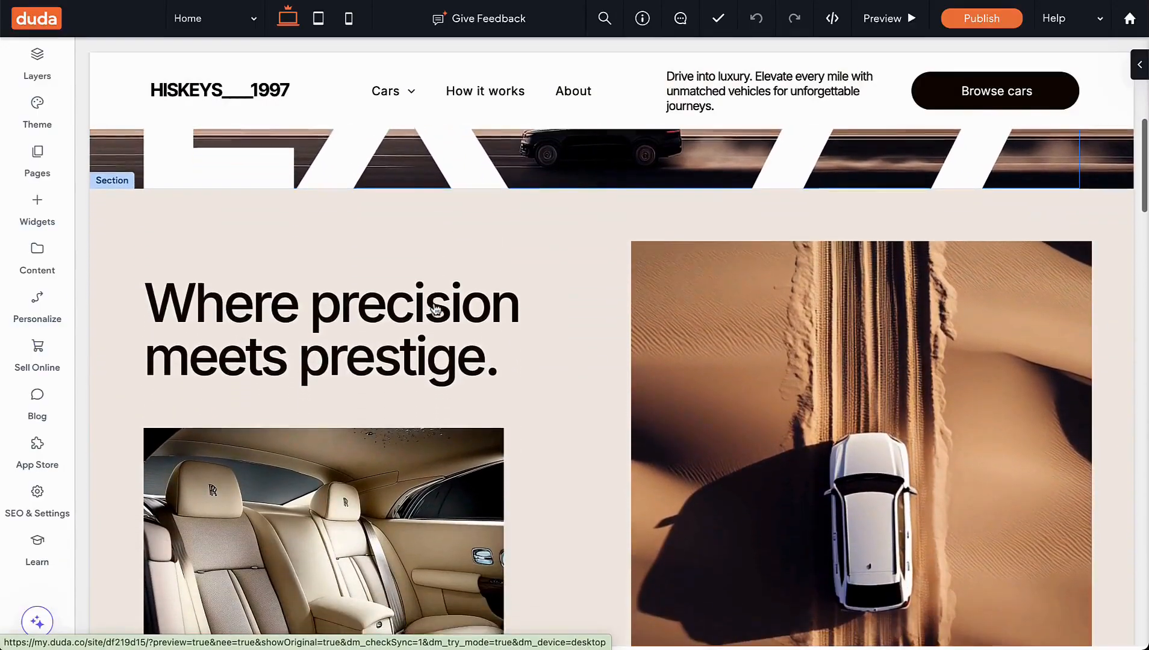
{"action": "scroll", "coordinate": [434, 302], "scroll_direction": "down", "scroll_amount": 2}
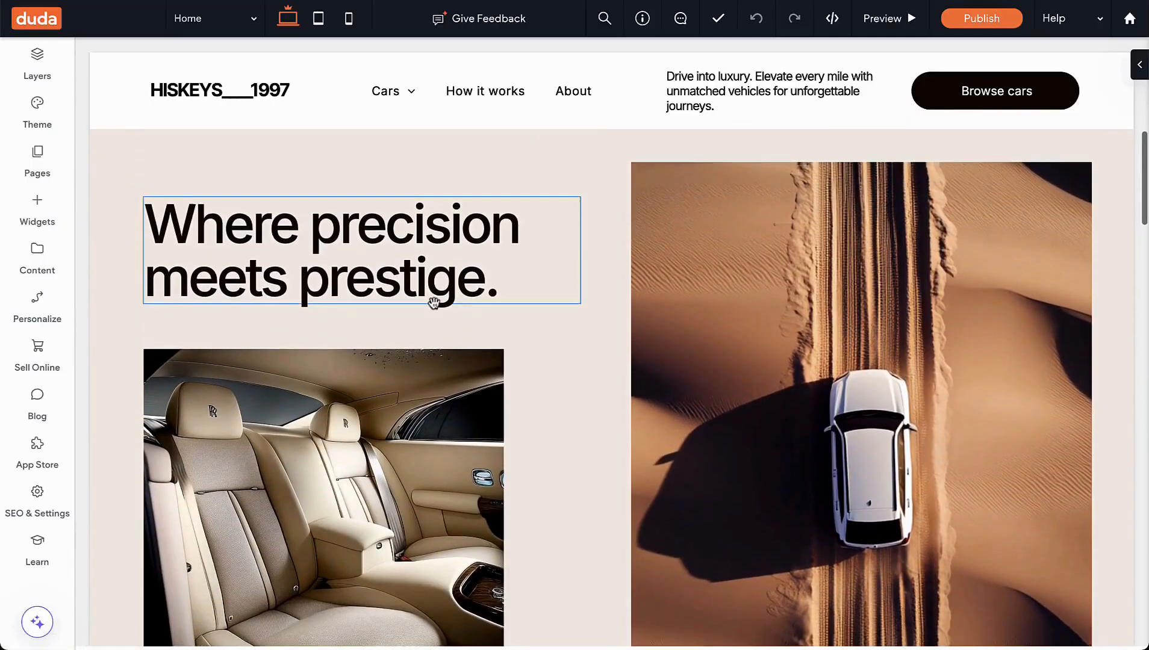
{"action": "scroll", "coordinate": [434, 303], "scroll_direction": "down", "scroll_amount": 4}
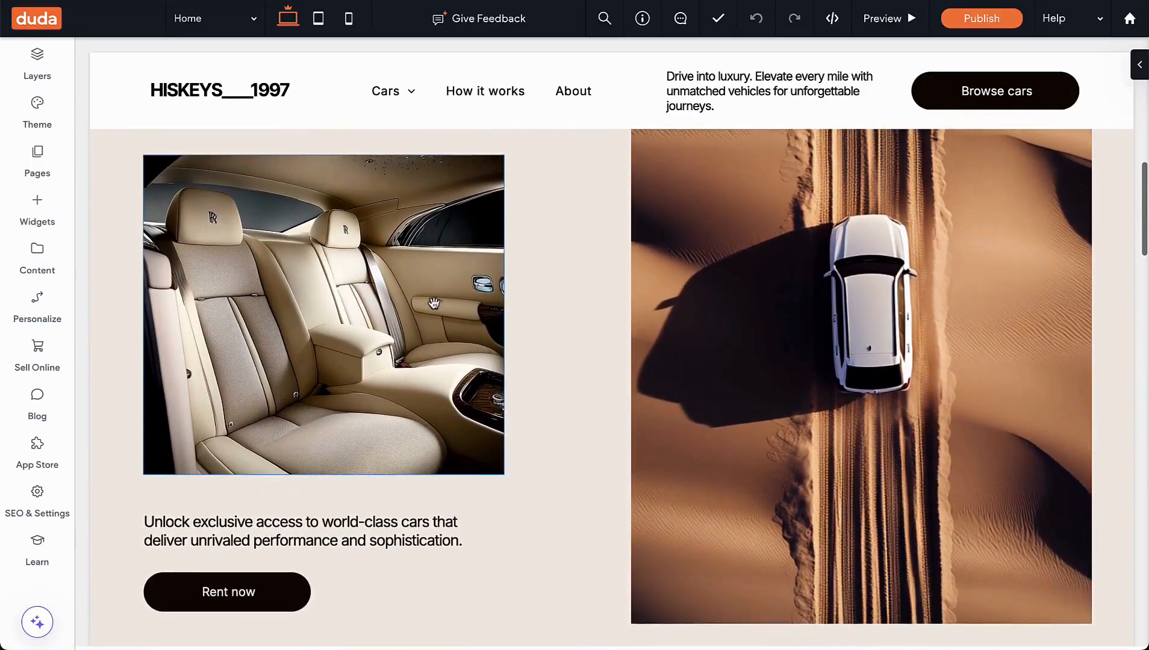
{"action": "scroll", "coordinate": [434, 303], "scroll_direction": "down", "scroll_amount": 4}
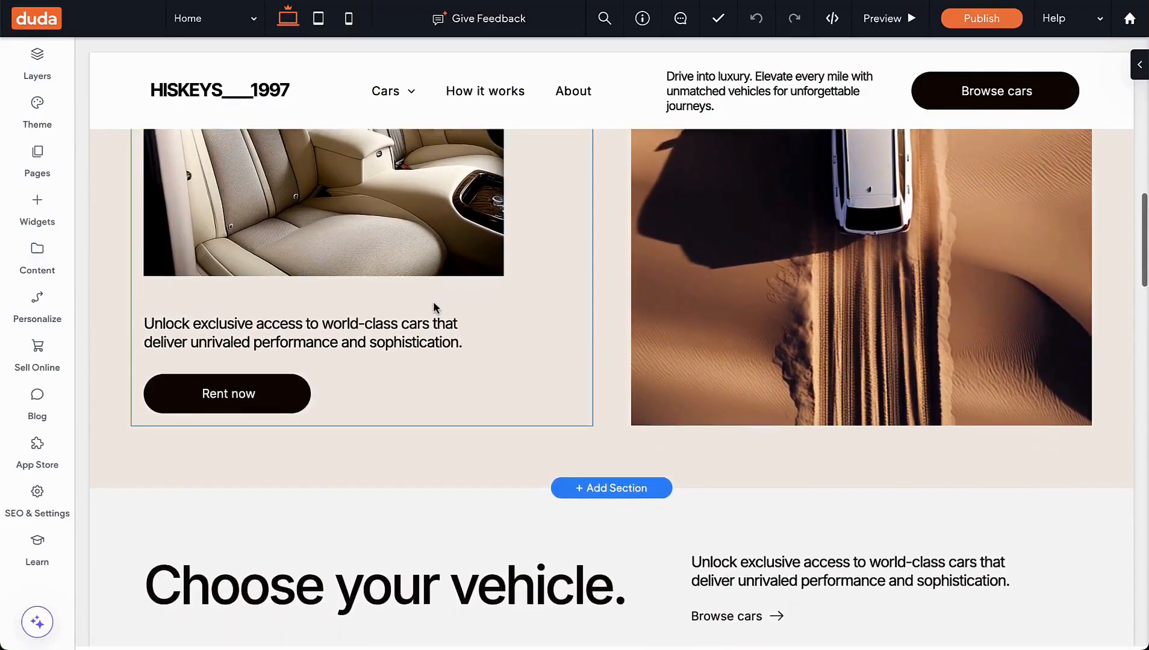
{"action": "scroll", "coordinate": [434, 306], "scroll_direction": "down", "scroll_amount": 5}
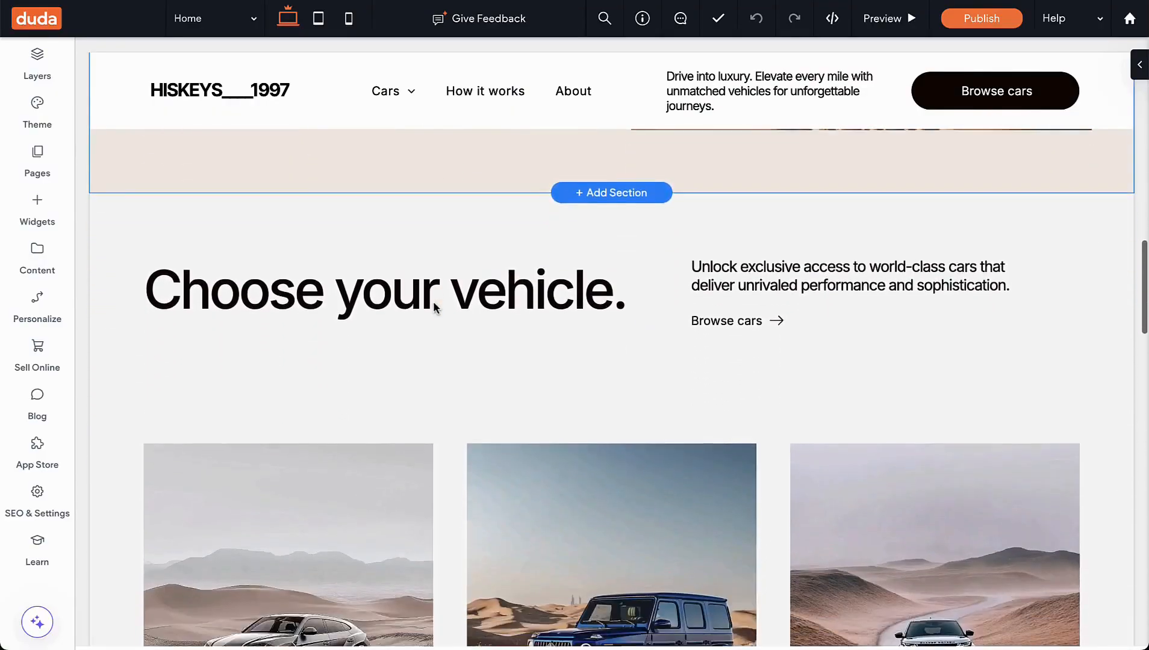